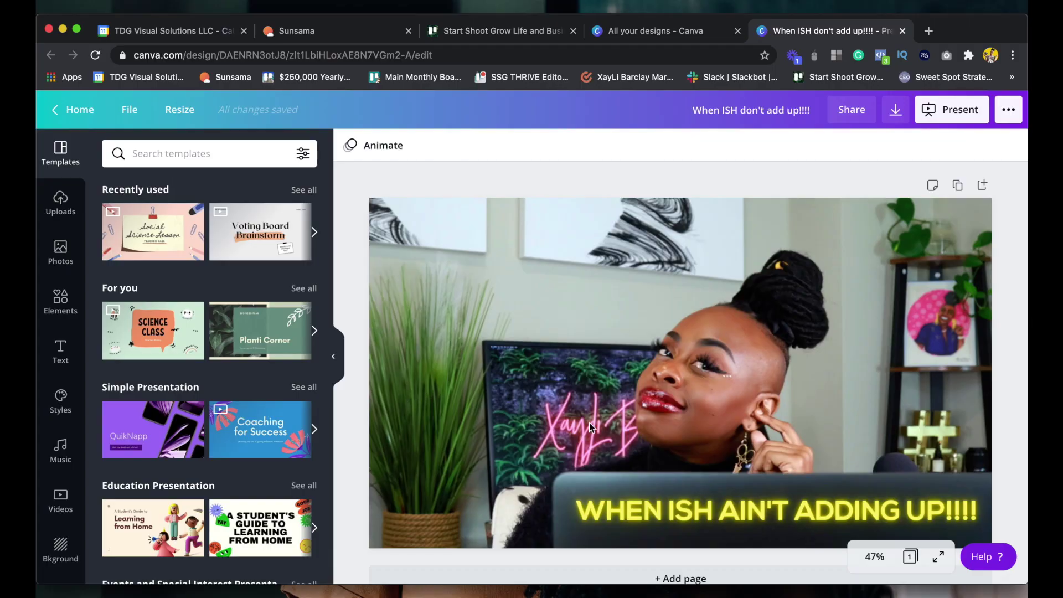
Step: Select the video in the captioned design, then go to the All your designs page
scroll(591, 424, down, 1)
scroll(592, 420, up, 1)
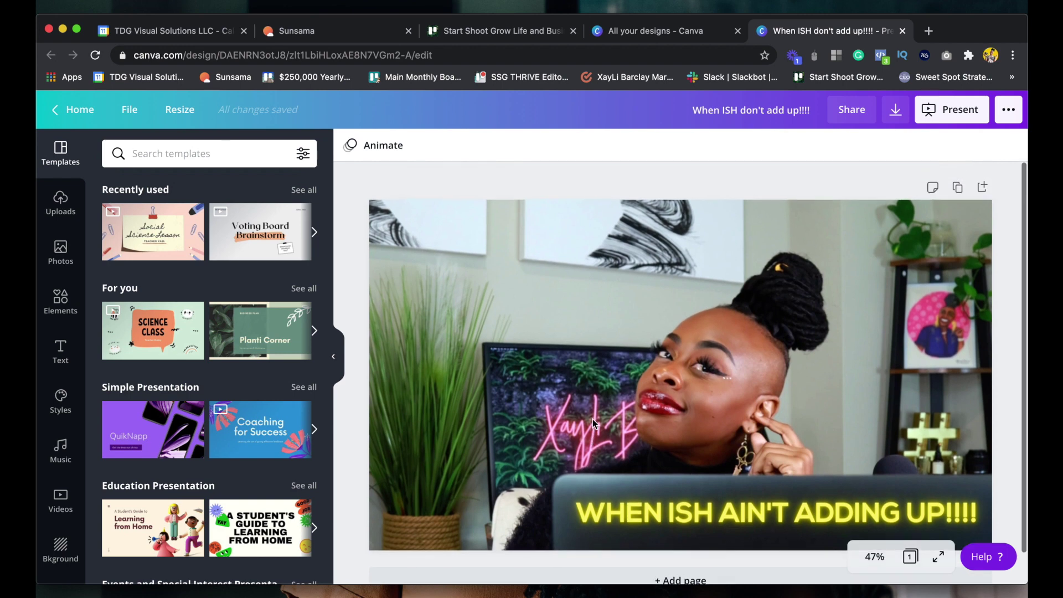
click(689, 392)
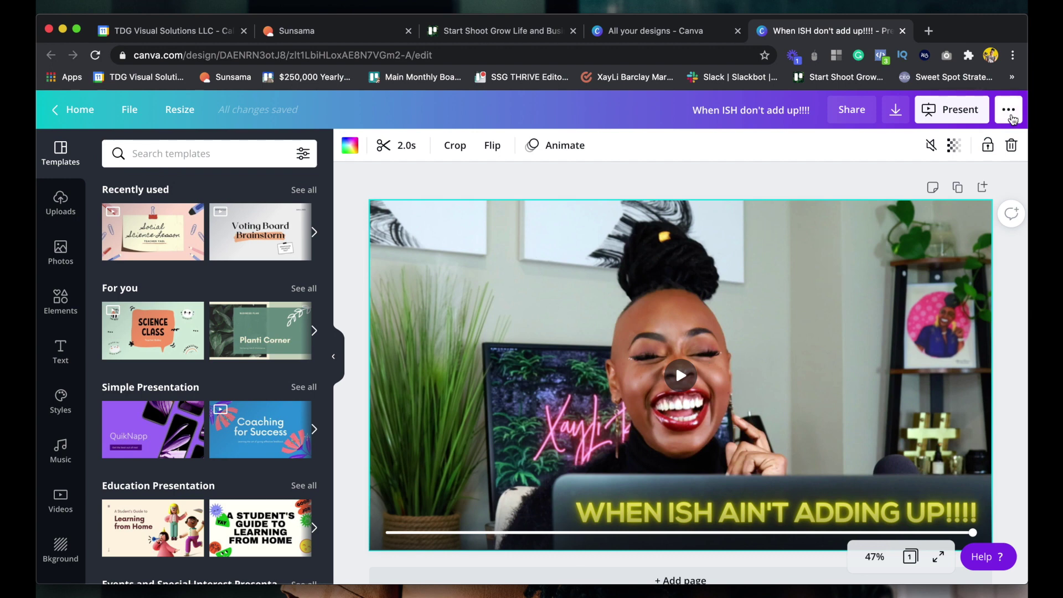
click(631, 33)
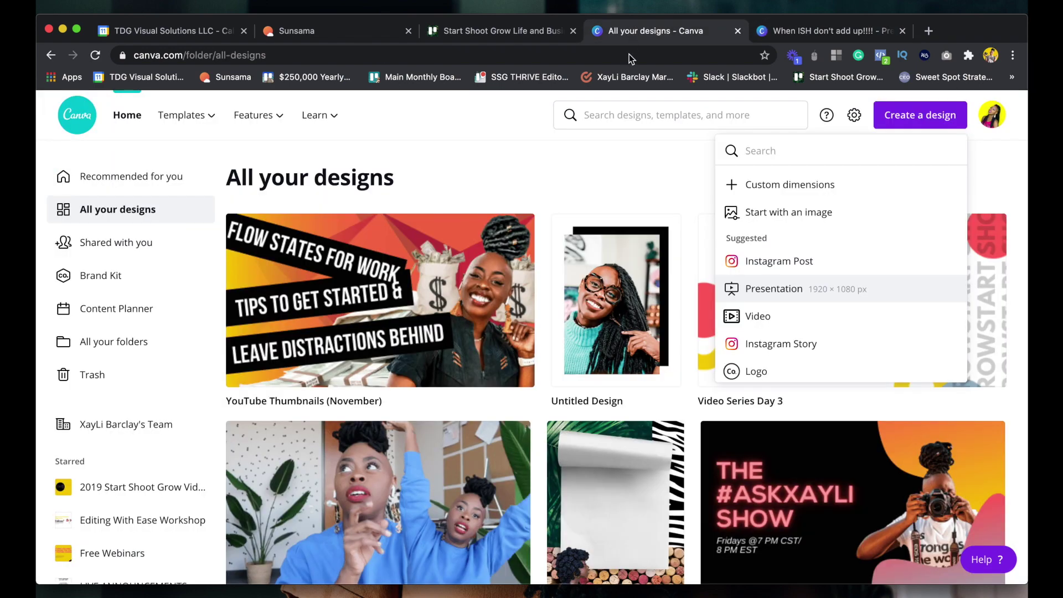
Step: Create a blank Presentation (16:9) design and show the uploaded media library
click(758, 289)
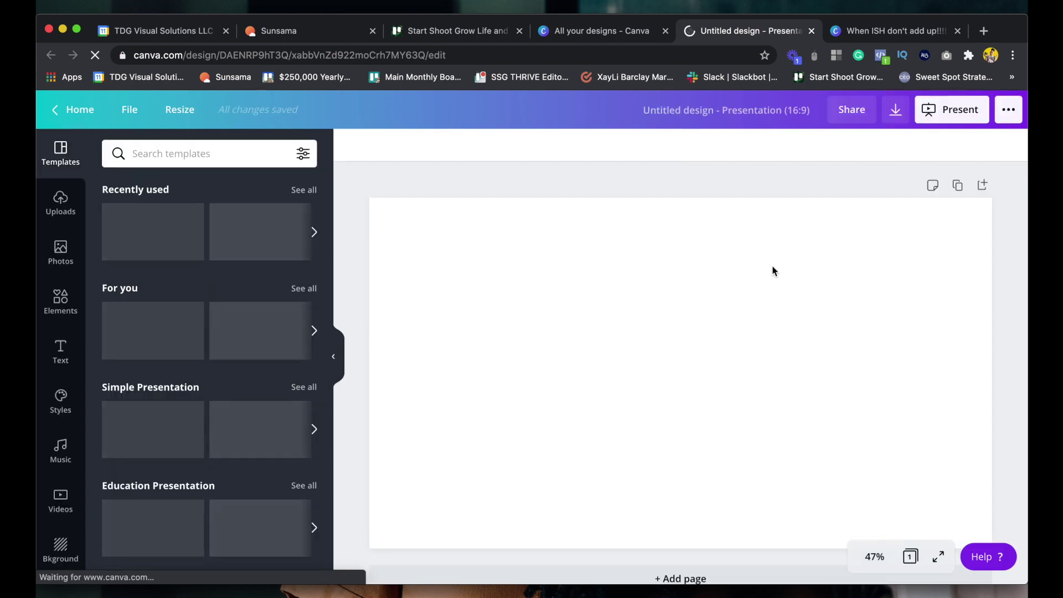
click(129, 112)
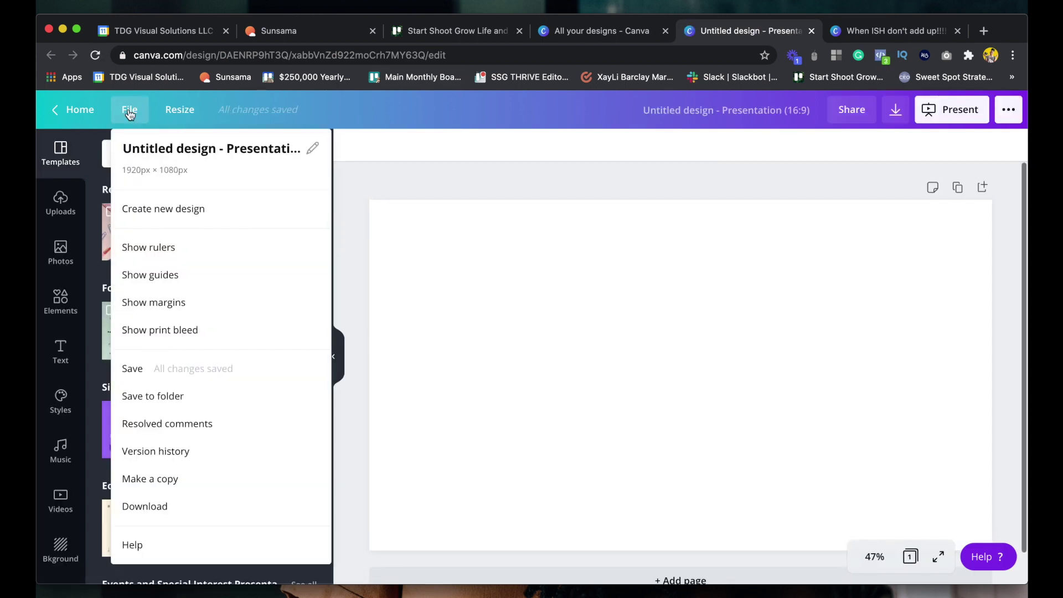
click(440, 186)
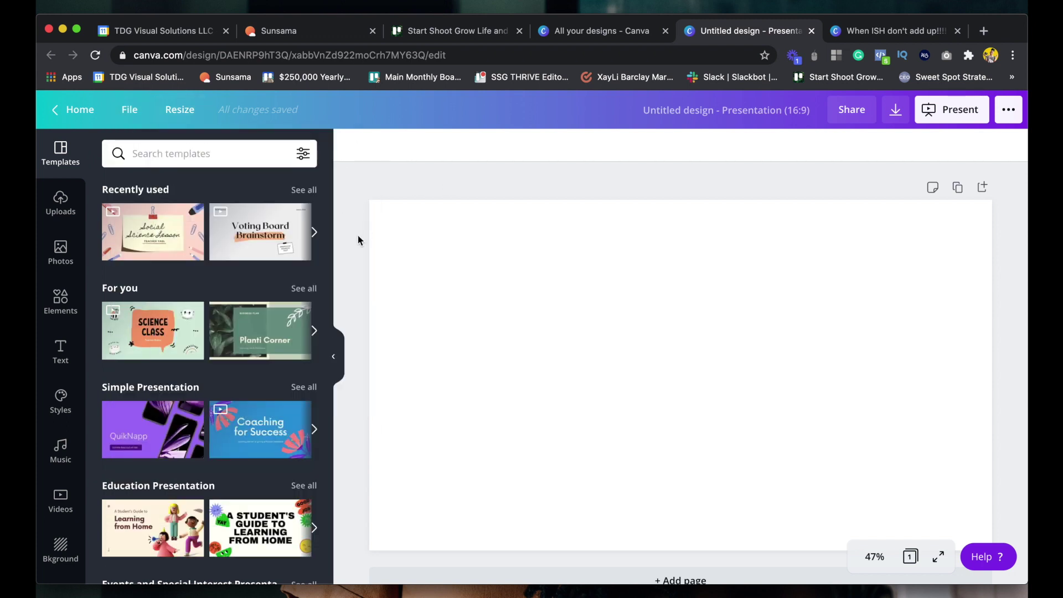
click(62, 205)
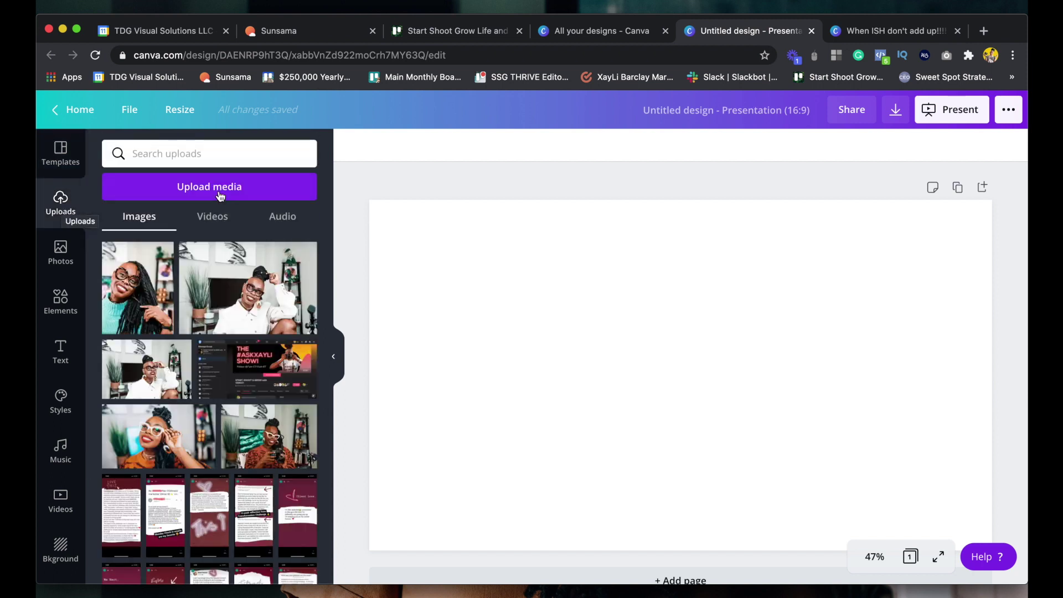
Step: Add the 31.4s uploaded video, stretch it to fill the 1,920 × 1,080 page, and set volume to 0
scroll(220, 255, down, 3)
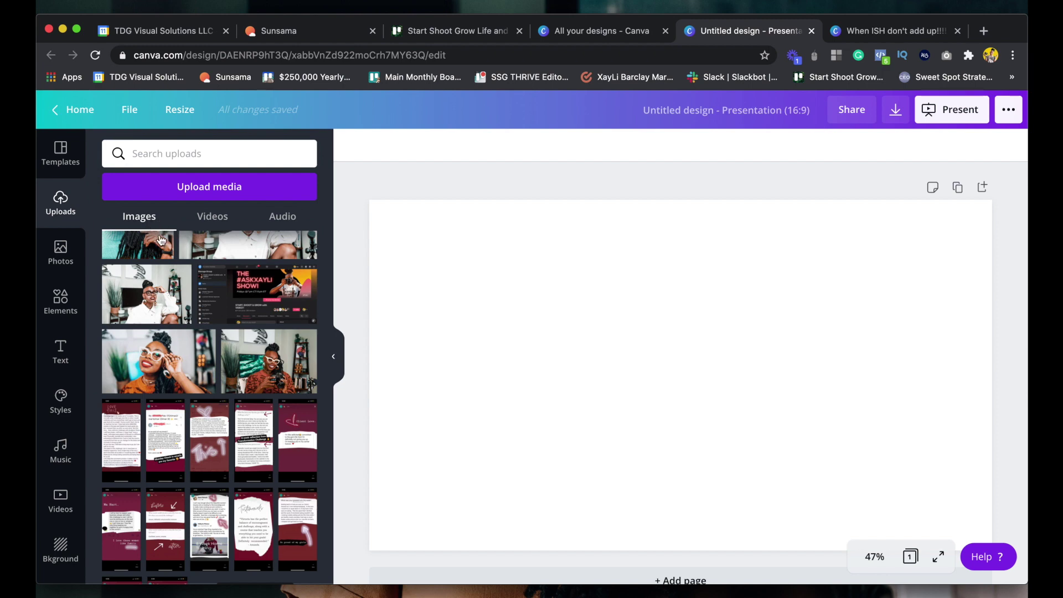
scroll(161, 239, up, 3)
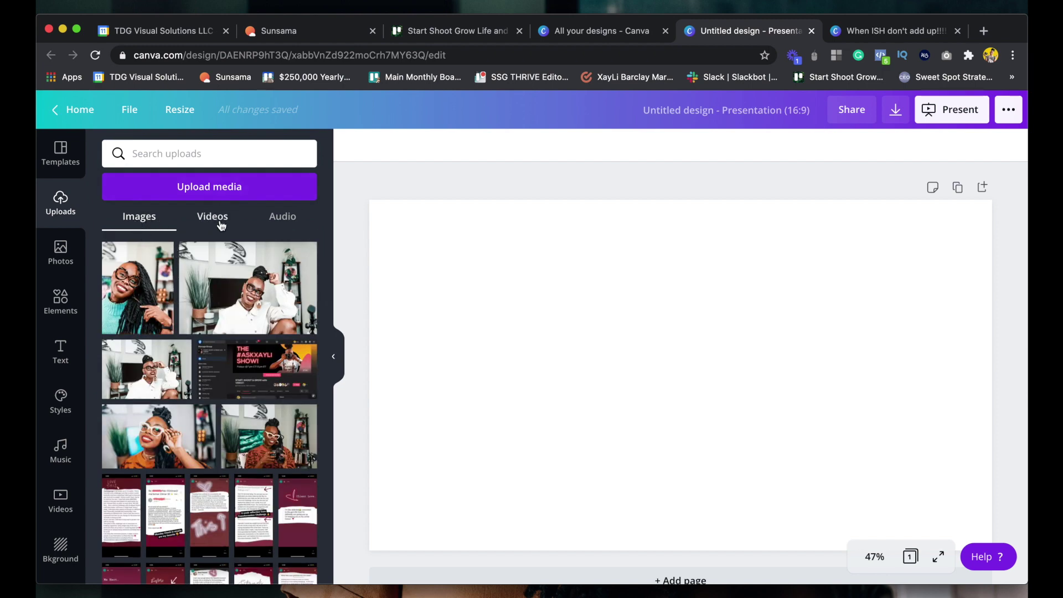
click(281, 229)
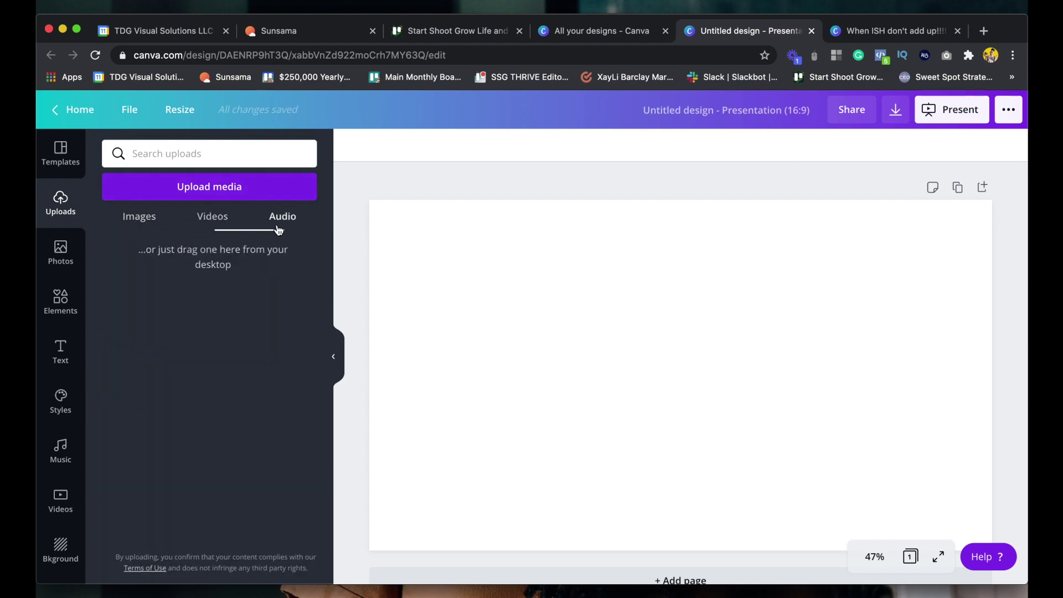
click(215, 217)
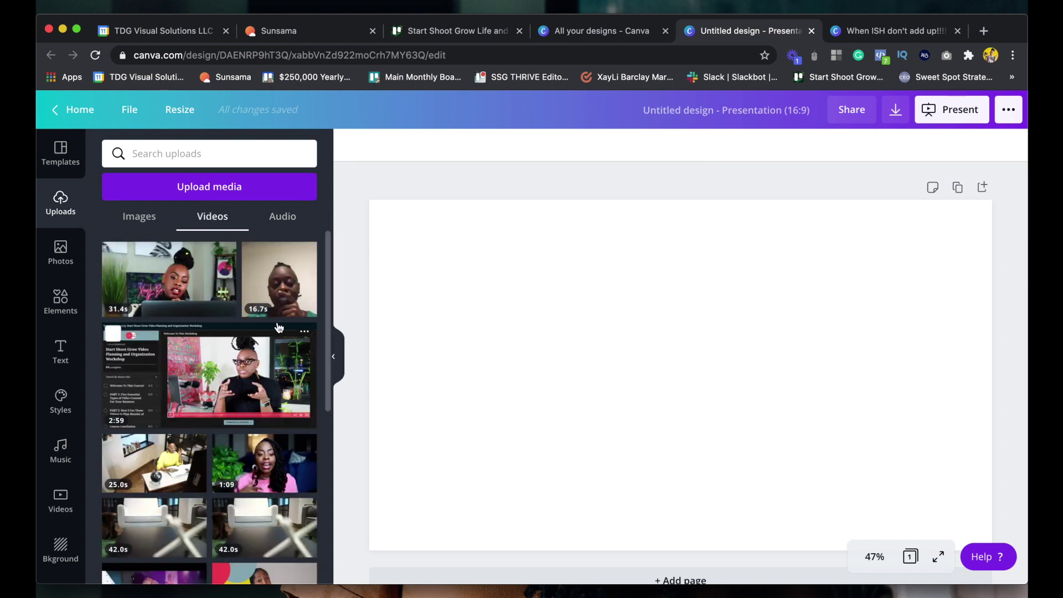
click(146, 293)
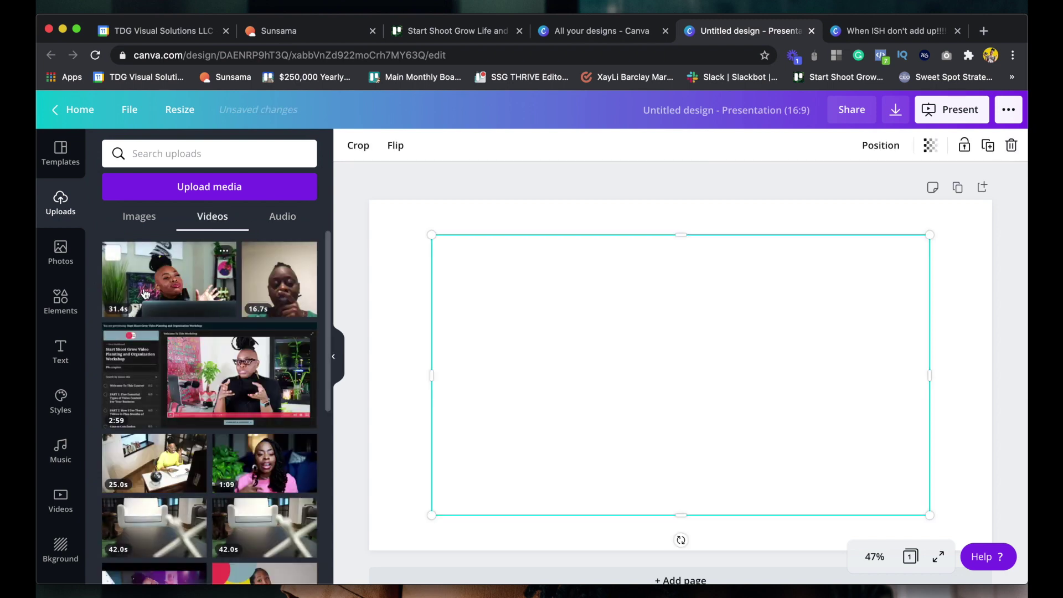
drag(595, 333, 542, 304)
click(604, 344)
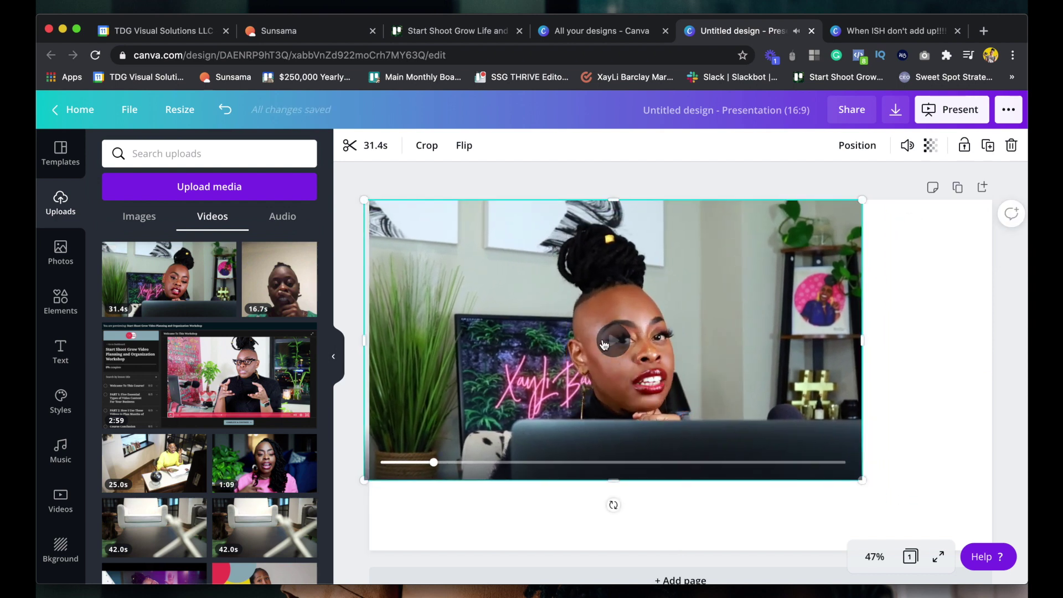
drag(863, 480, 1002, 541)
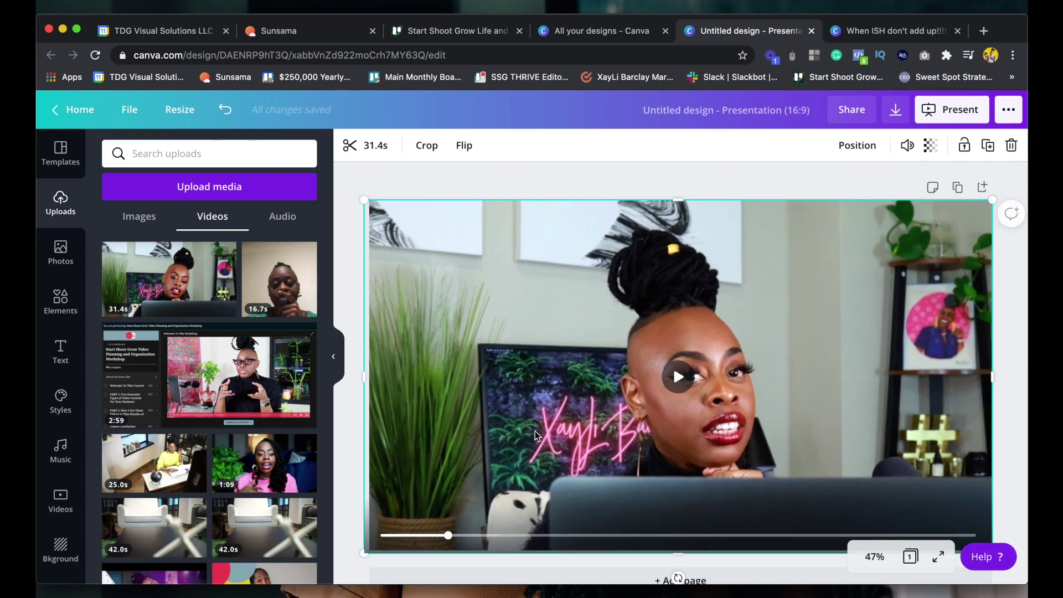
click(906, 145)
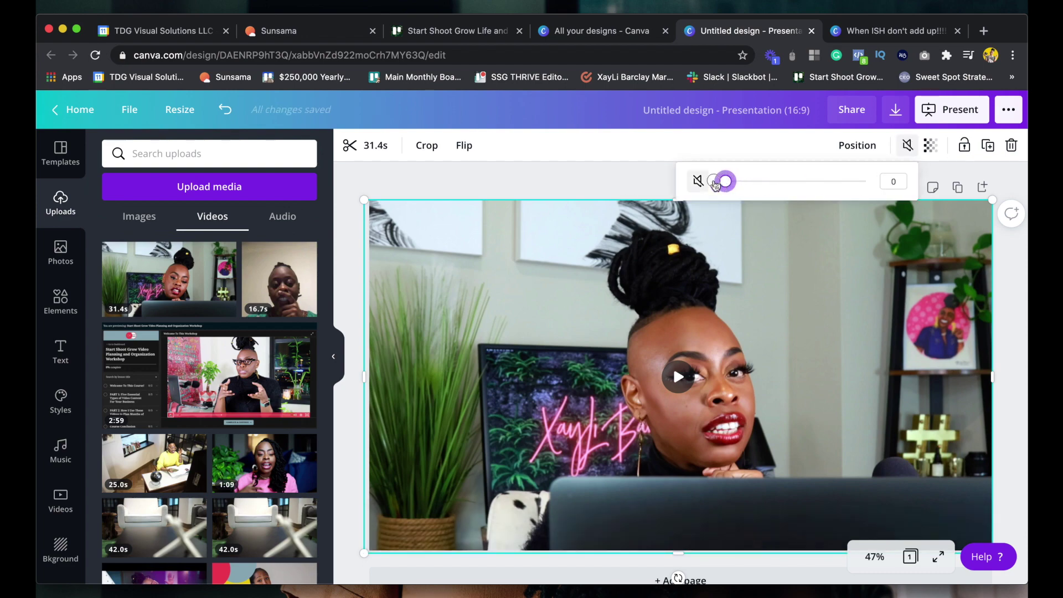
click(594, 183)
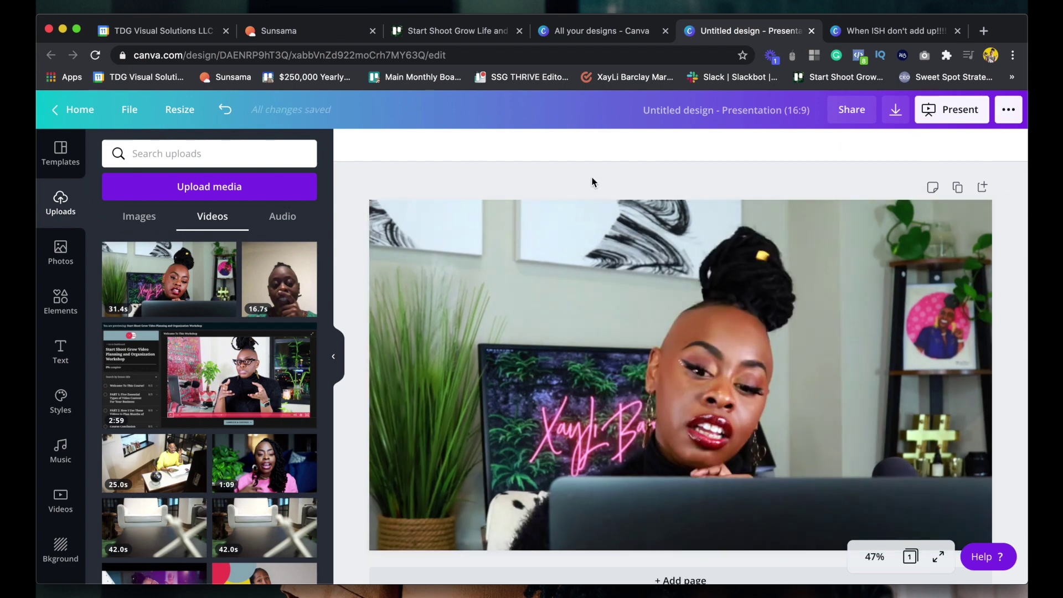
Step: Trim both ends of the page video to a roughly 1.2-second clip and preview it
click(334, 358)
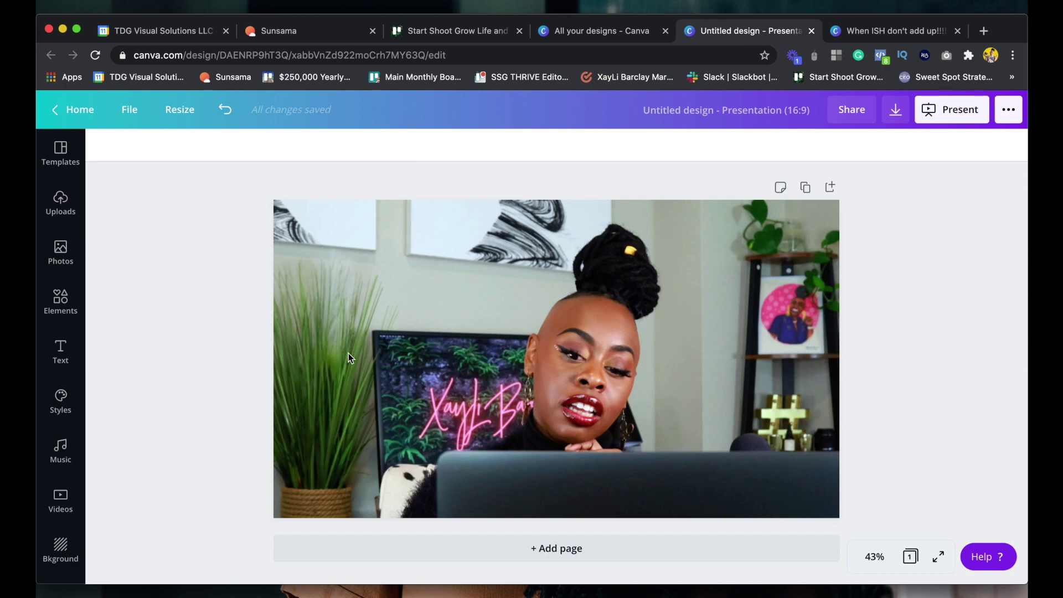
click(431, 310)
click(148, 149)
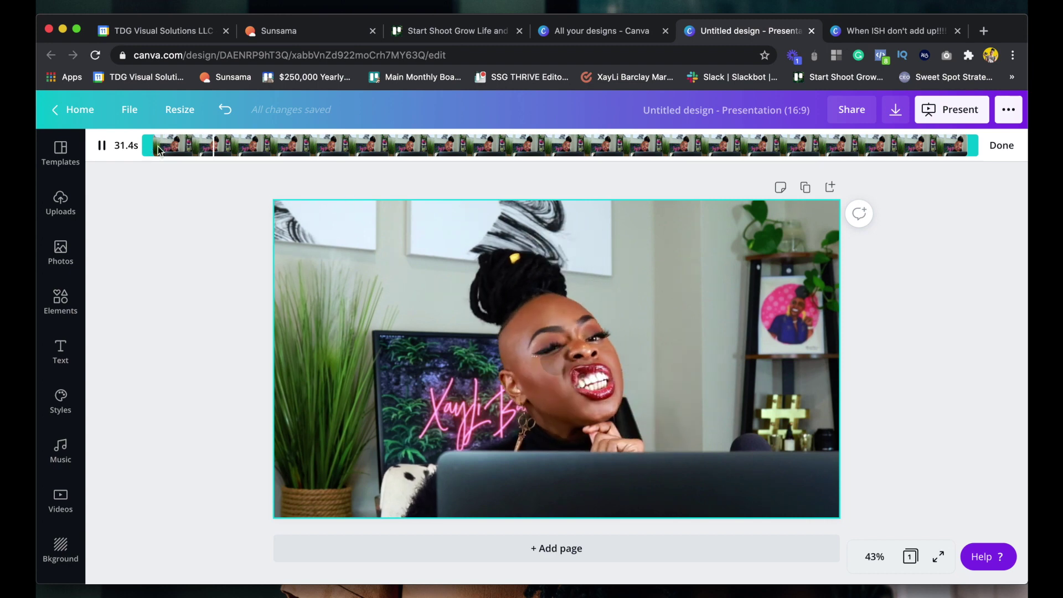
click(565, 363)
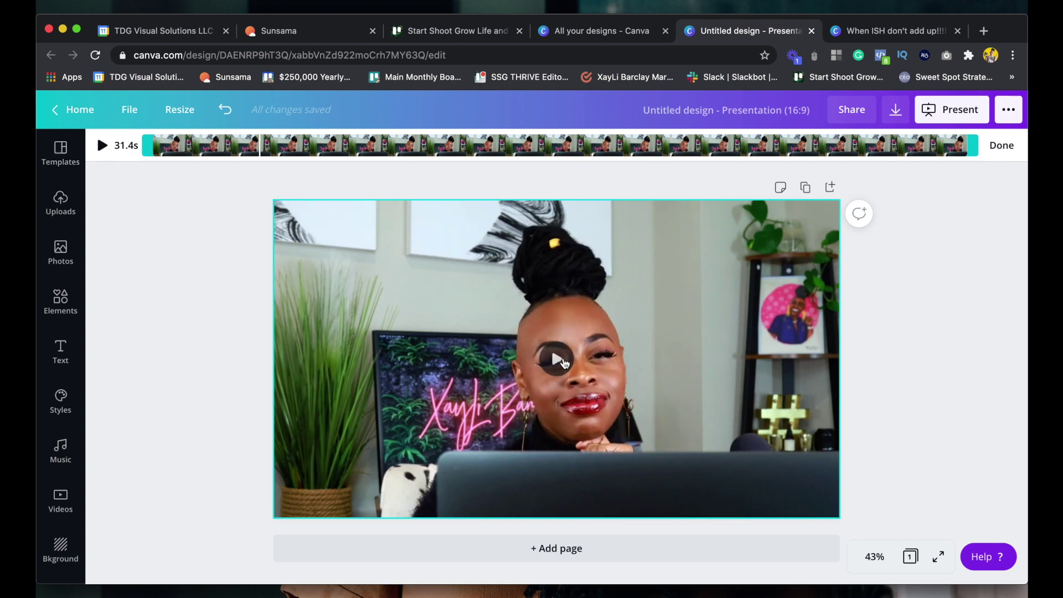
drag(978, 151, 333, 101)
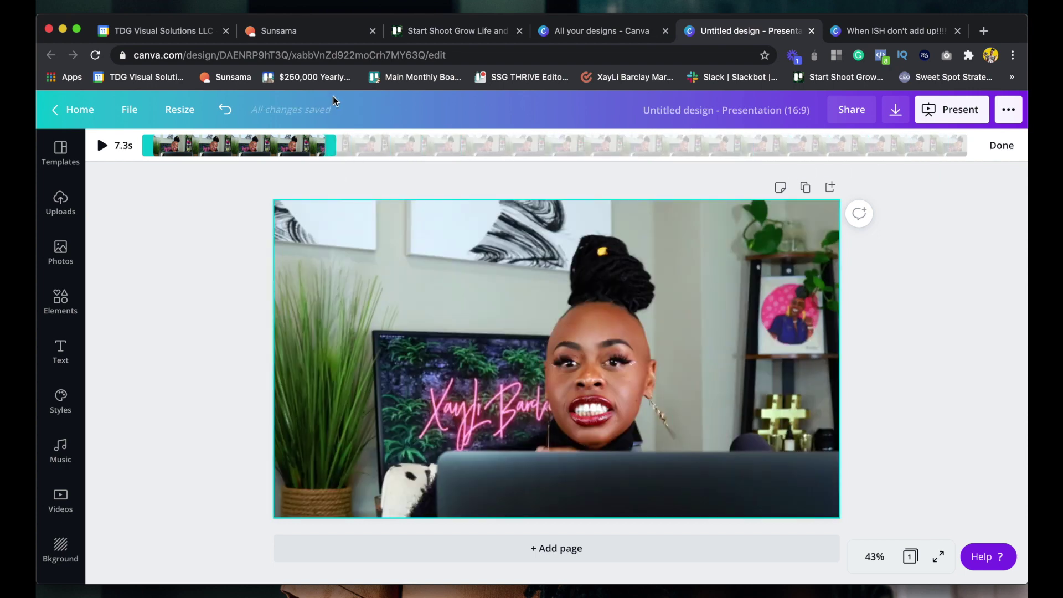
mouse_move(149, 147)
mouse_down()
mouse_move(164, 145)
mouse_move(143, 145)
mouse_up()
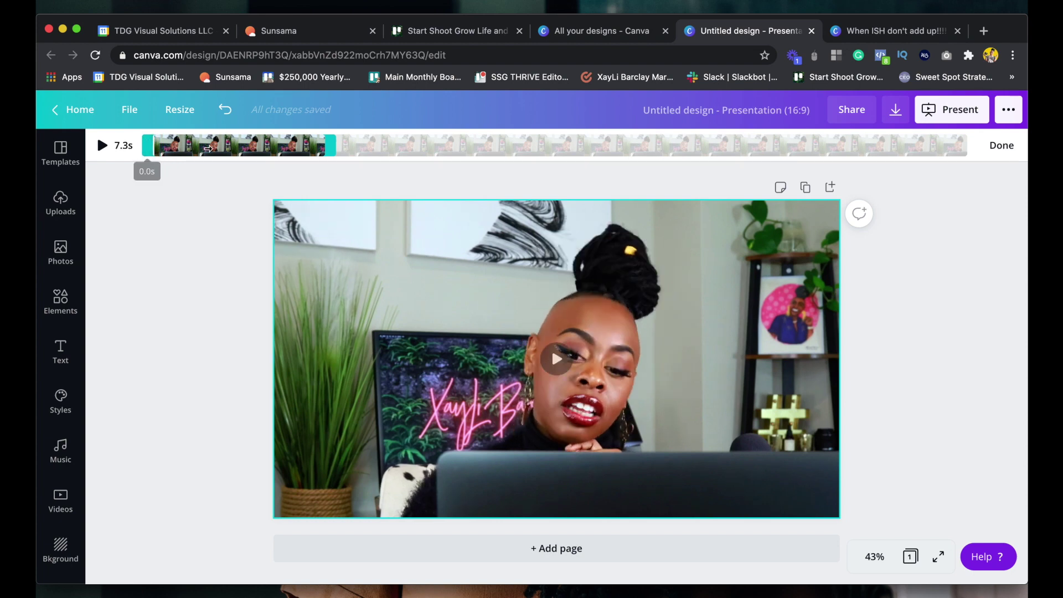
drag(330, 151, 187, 142)
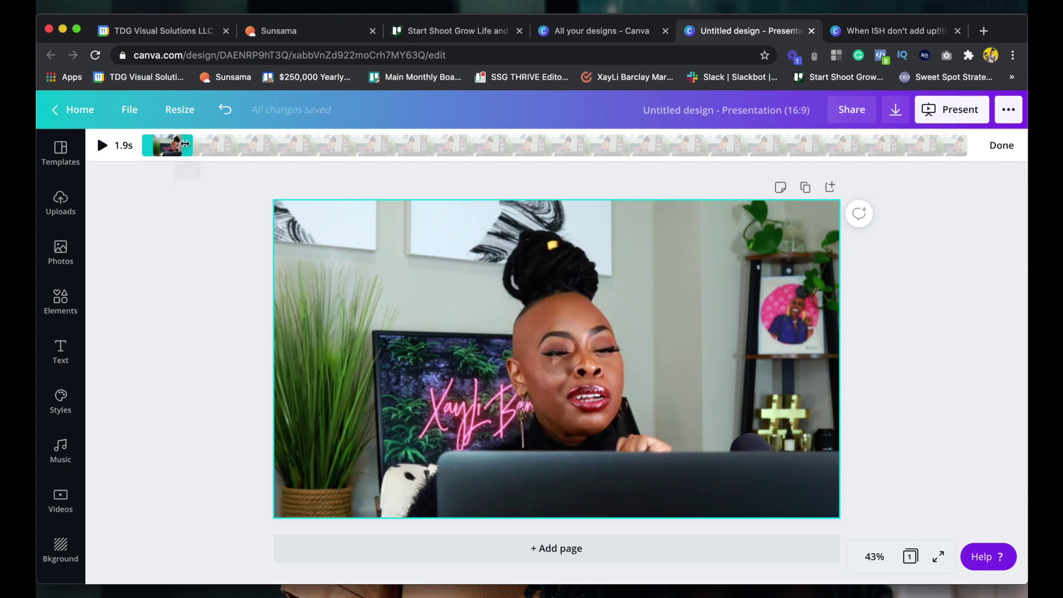
drag(143, 147, 169, 147)
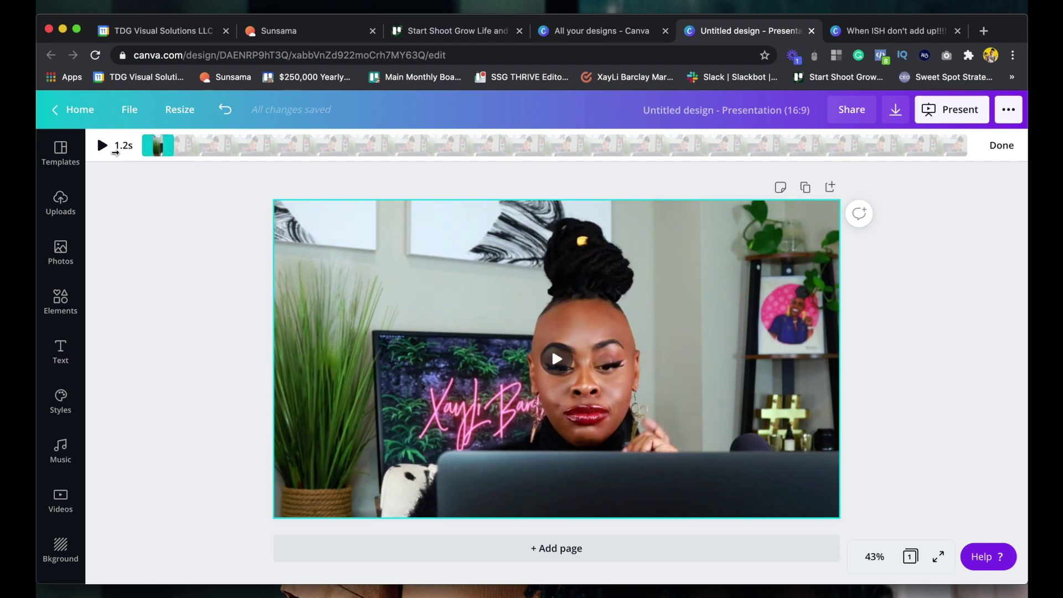
click(100, 147)
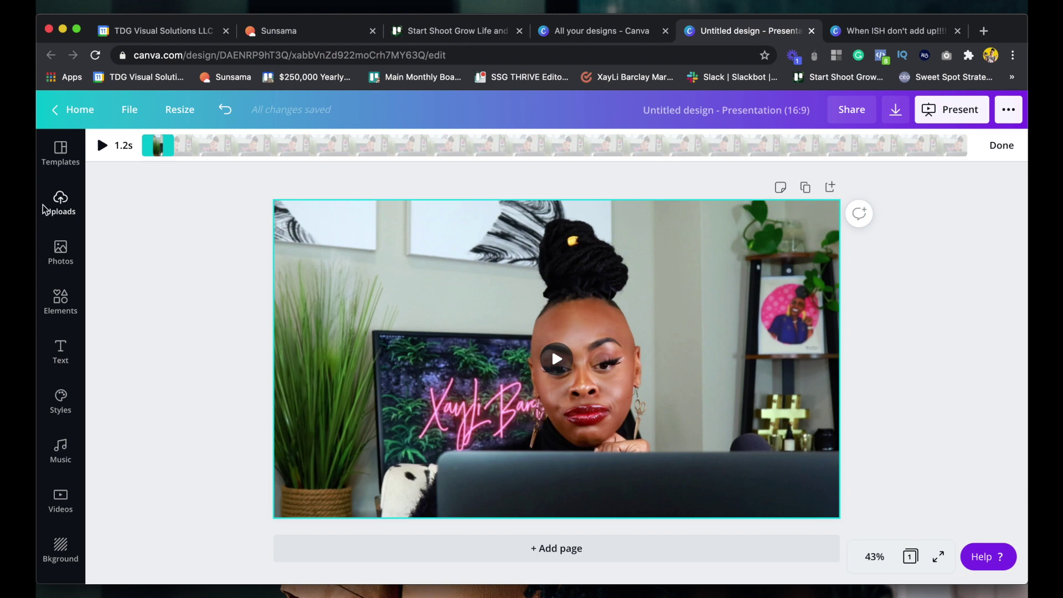
Step: Add a heading text box near the page bottom reading 'HMMMMM.......'
click(61, 360)
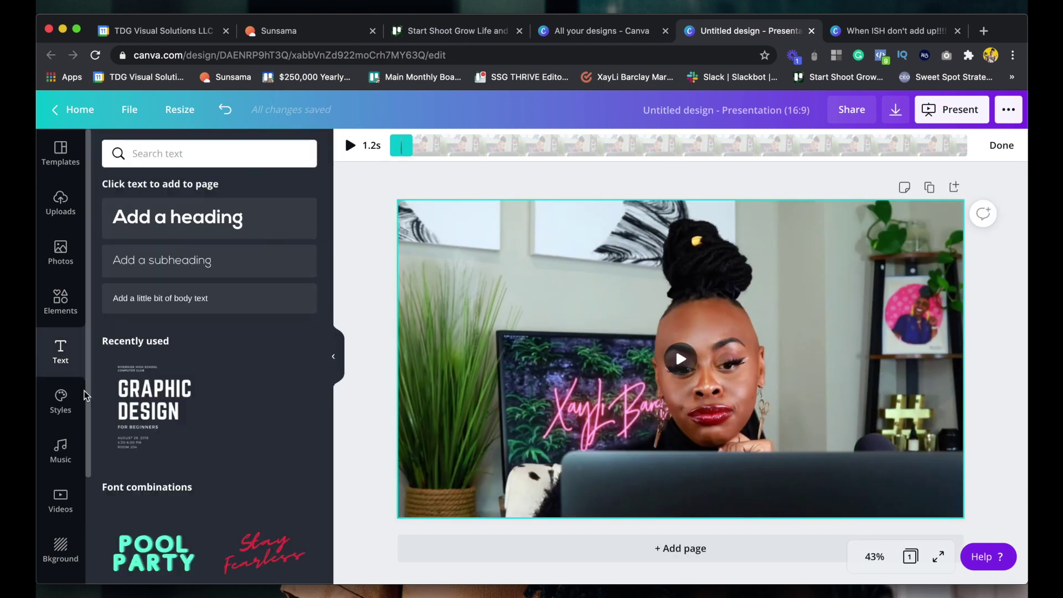
scroll(190, 446, down, 3)
scroll(190, 446, up, 3)
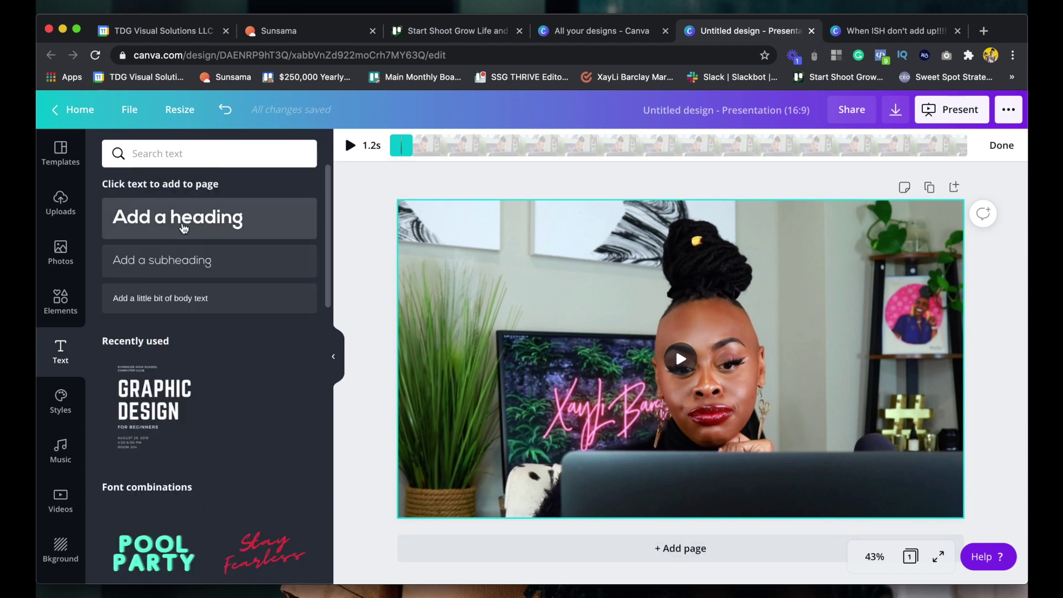
drag(184, 228, 685, 486)
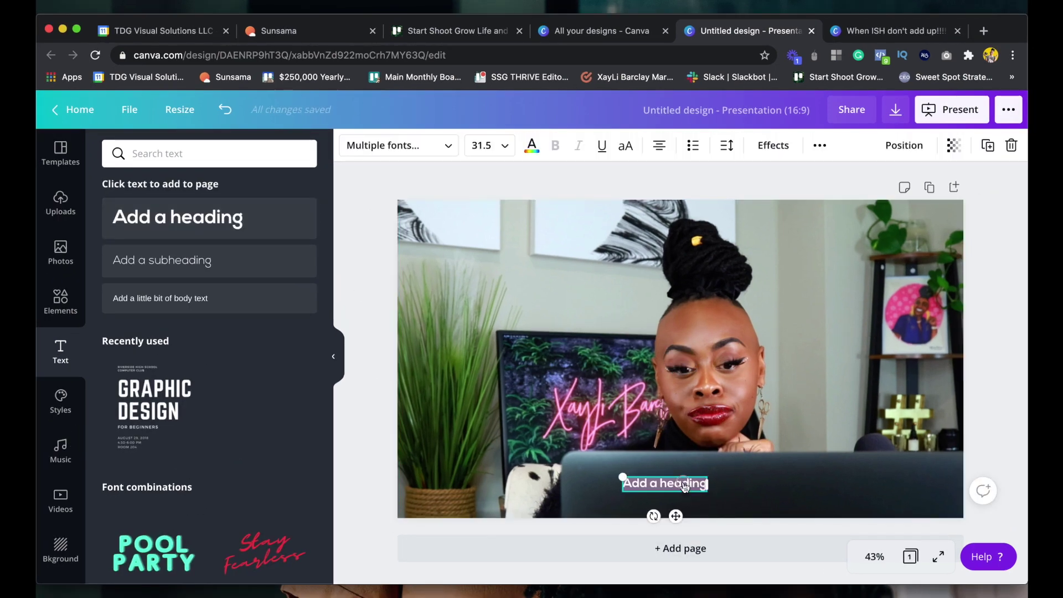
text(HM)
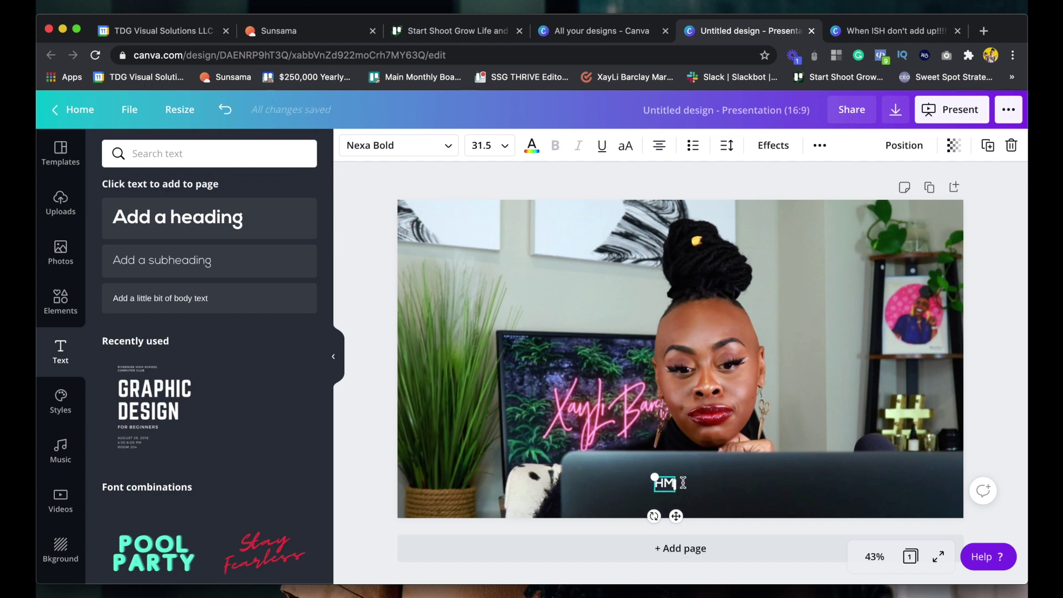
text(MMMM.)
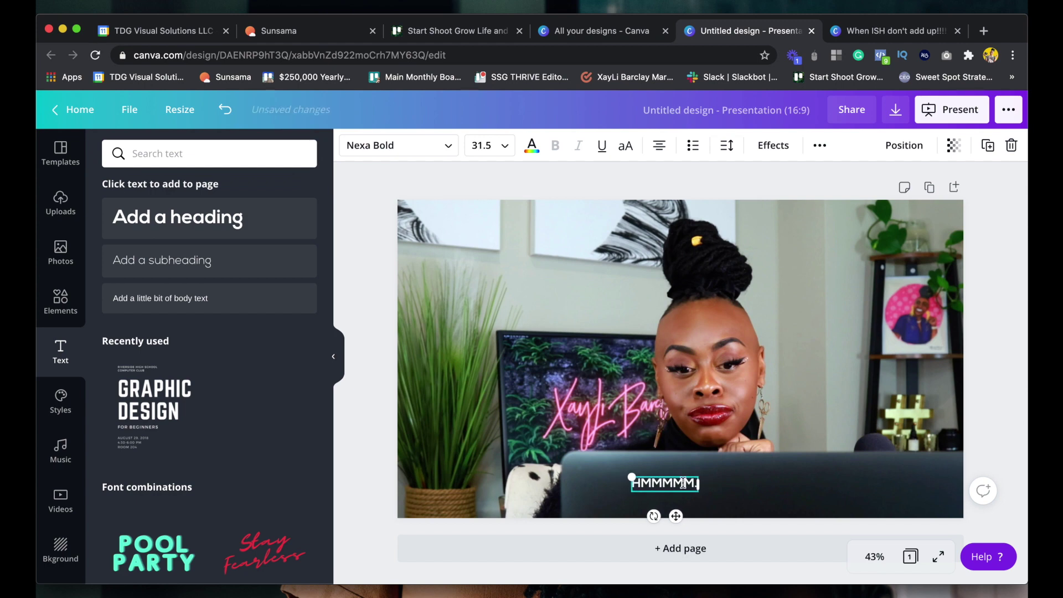
text(......)
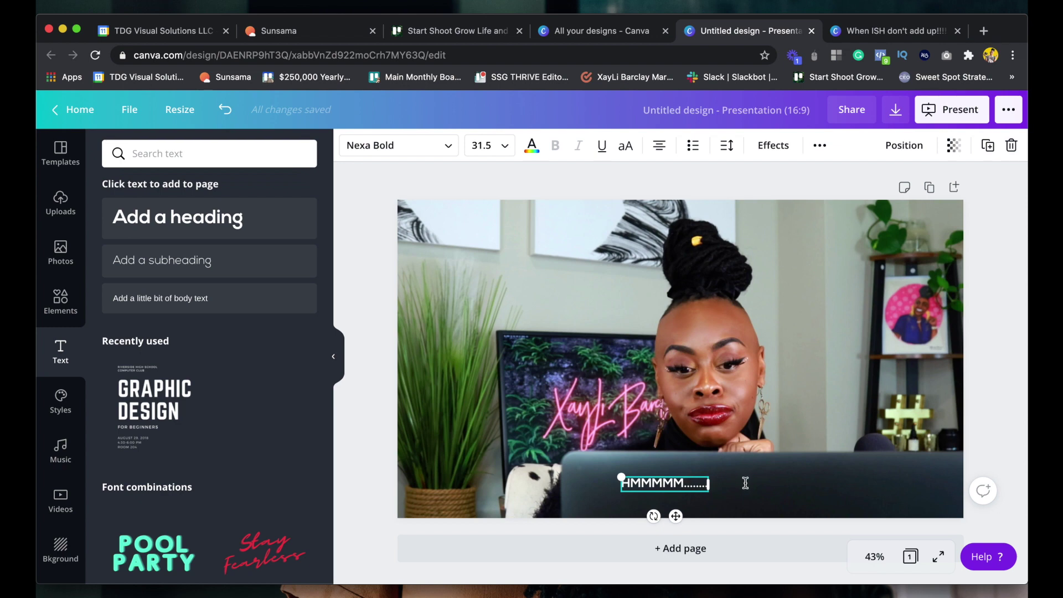
Step: Enlarge the HMMMMM caption and move it right along the video's lower edge
drag(621, 477, 547, 464)
drag(614, 475, 625, 476)
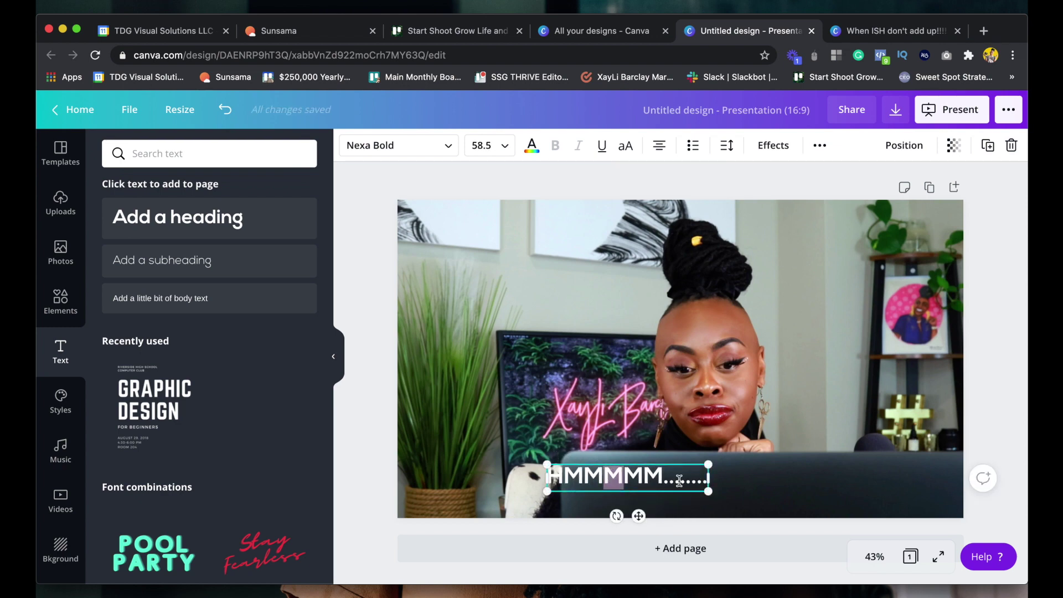
click(790, 484)
drag(551, 470, 635, 475)
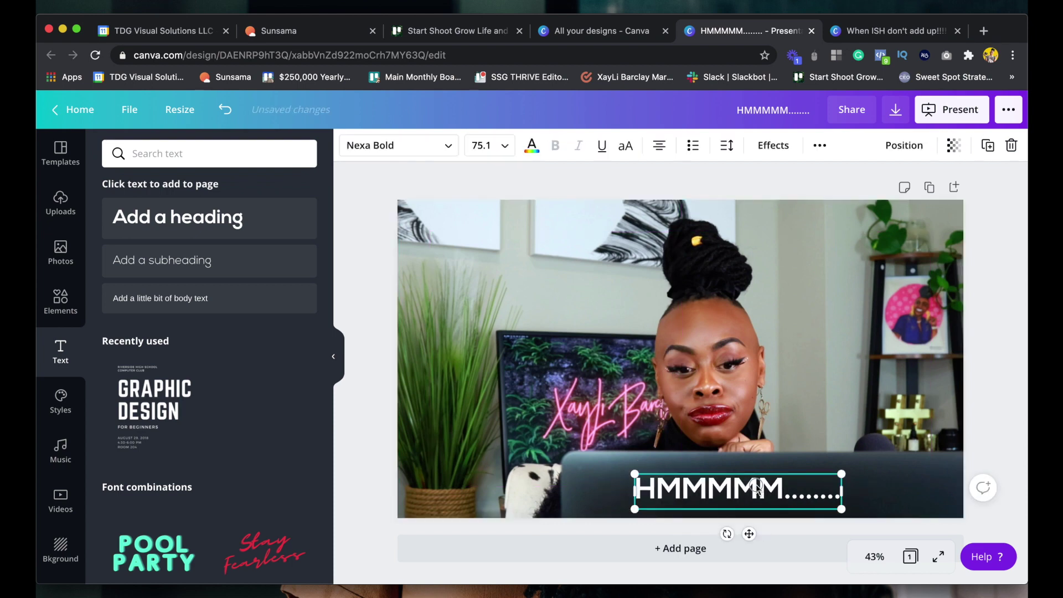
drag(756, 487, 770, 480)
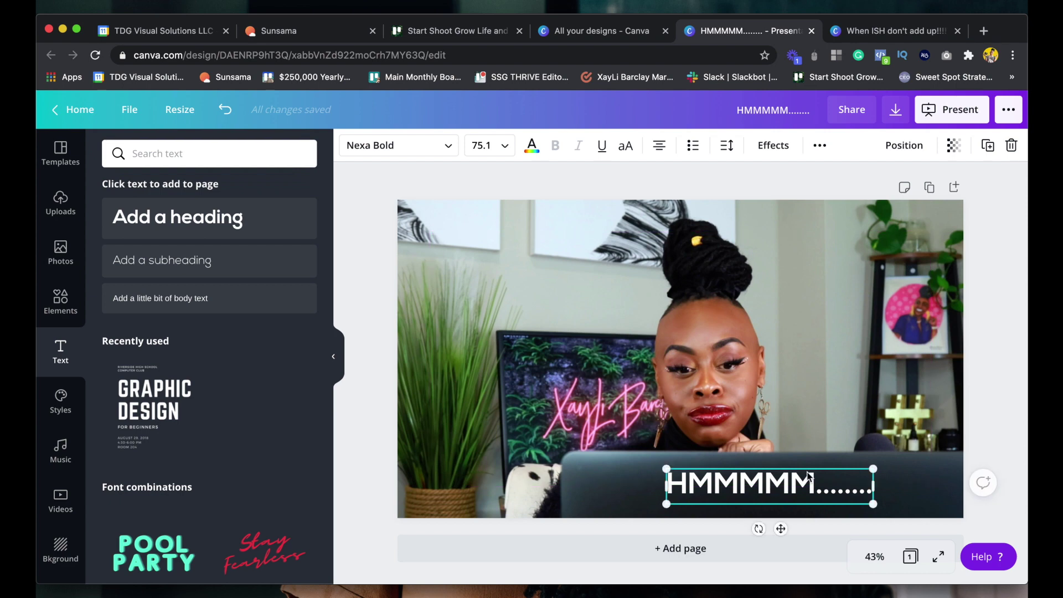
Step: Give the HMMMMM caption a Neon effect and yellow text colour
click(774, 146)
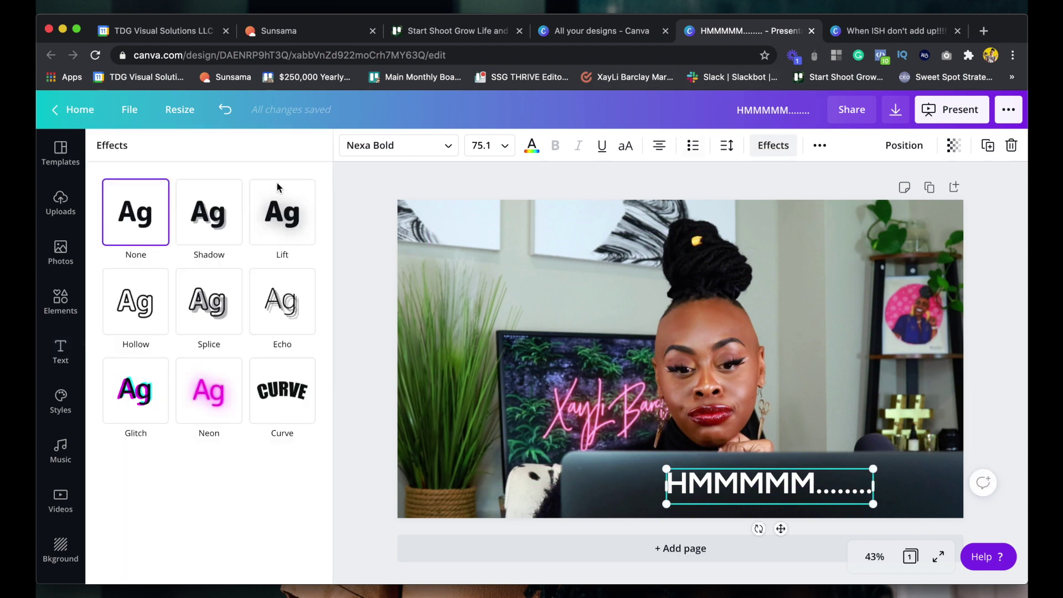
click(205, 392)
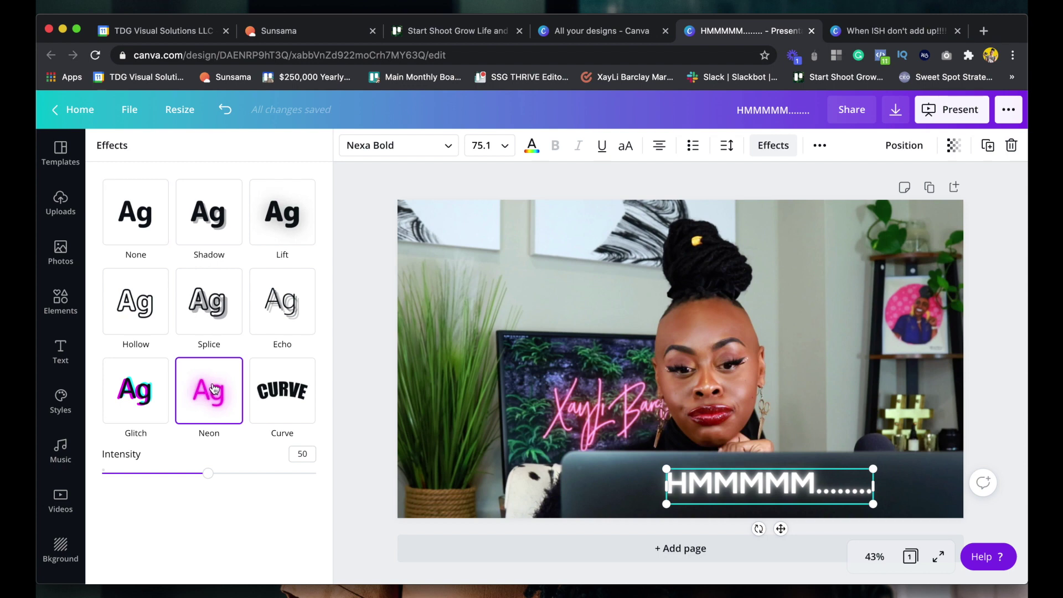
click(532, 146)
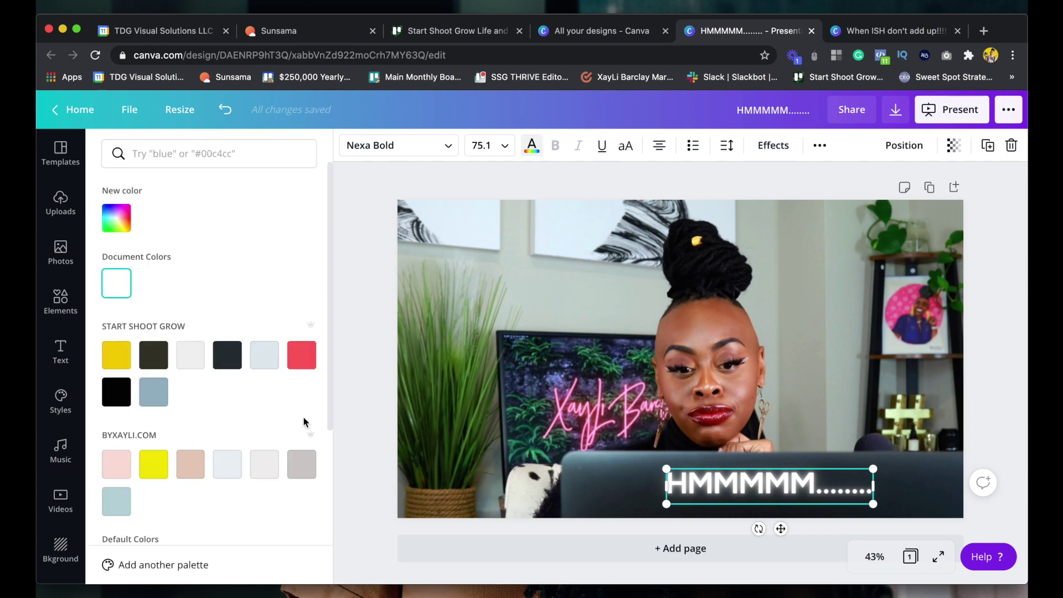
click(158, 464)
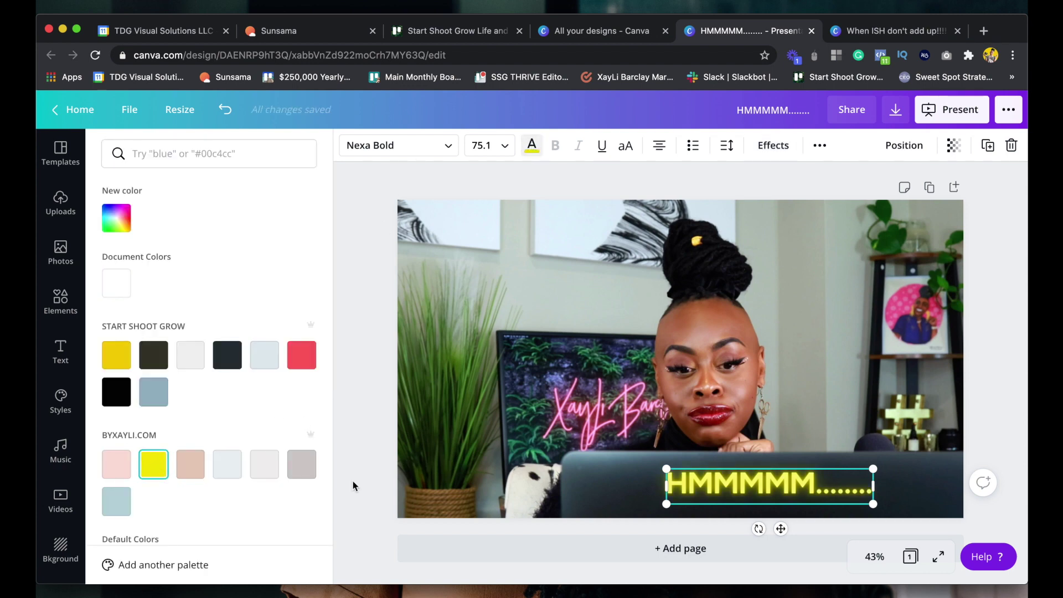
key(Escape)
Step: Enlarge the caption to size 91.5 and nudge it slightly down and right
click(640, 492)
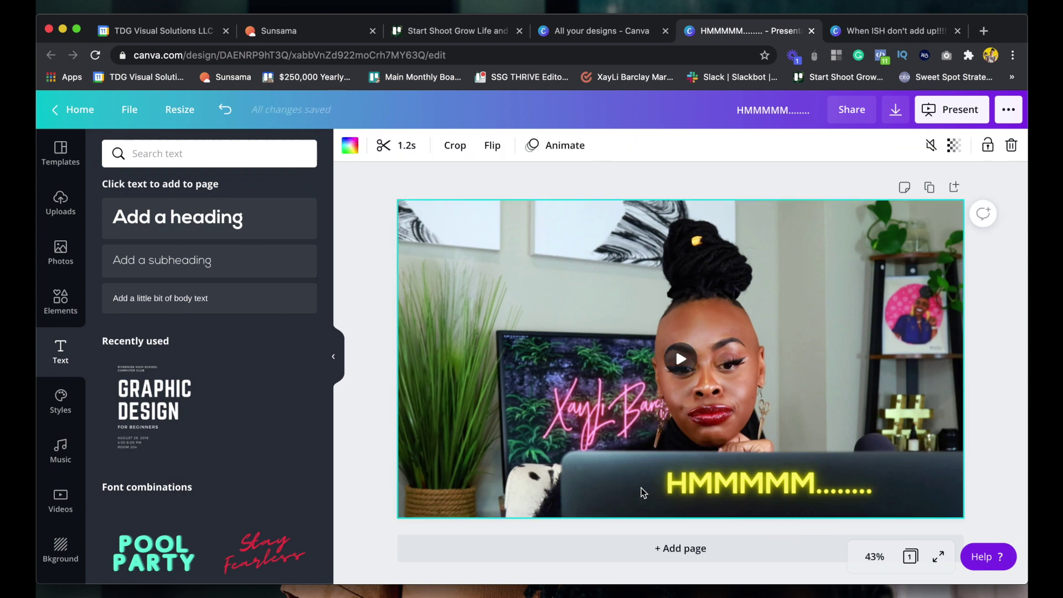
click(673, 482)
drag(667, 470, 595, 464)
drag(699, 485, 705, 486)
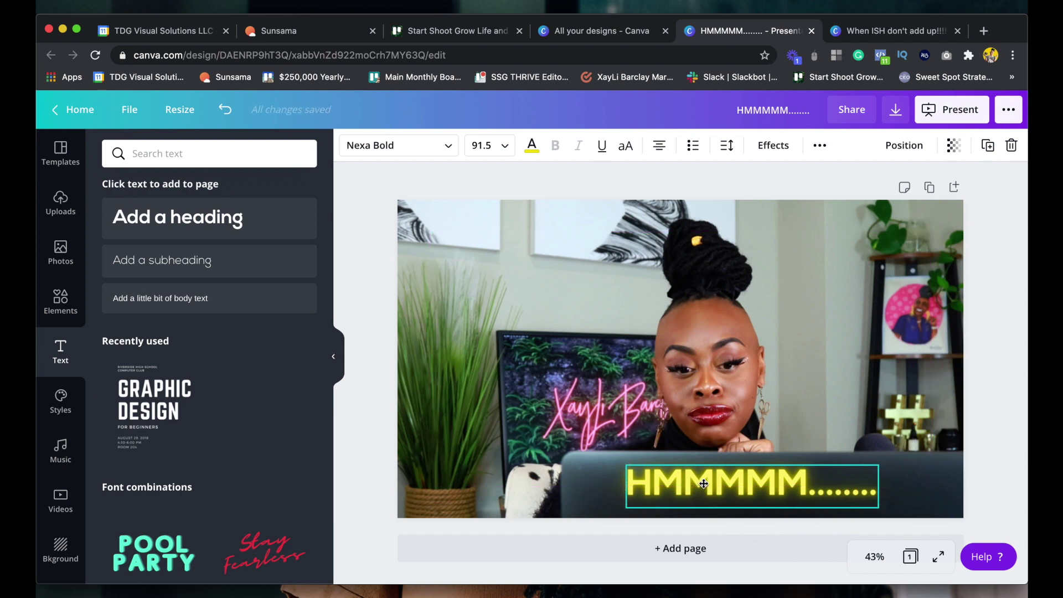
Step: Play and scrub the clip to preview it, then slide the neon caption further right
click(360, 441)
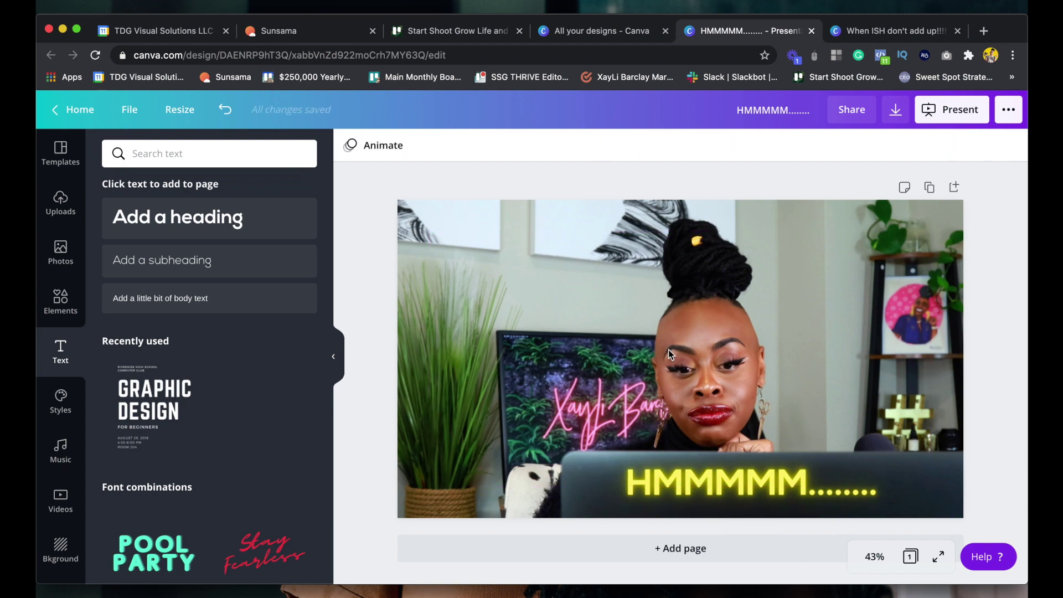
click(666, 348)
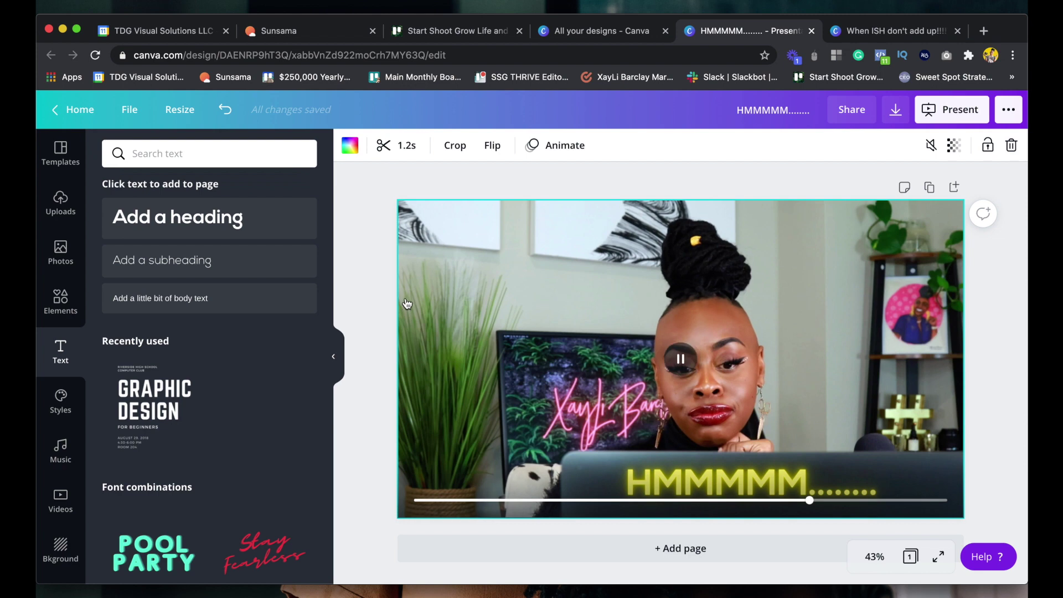
click(674, 363)
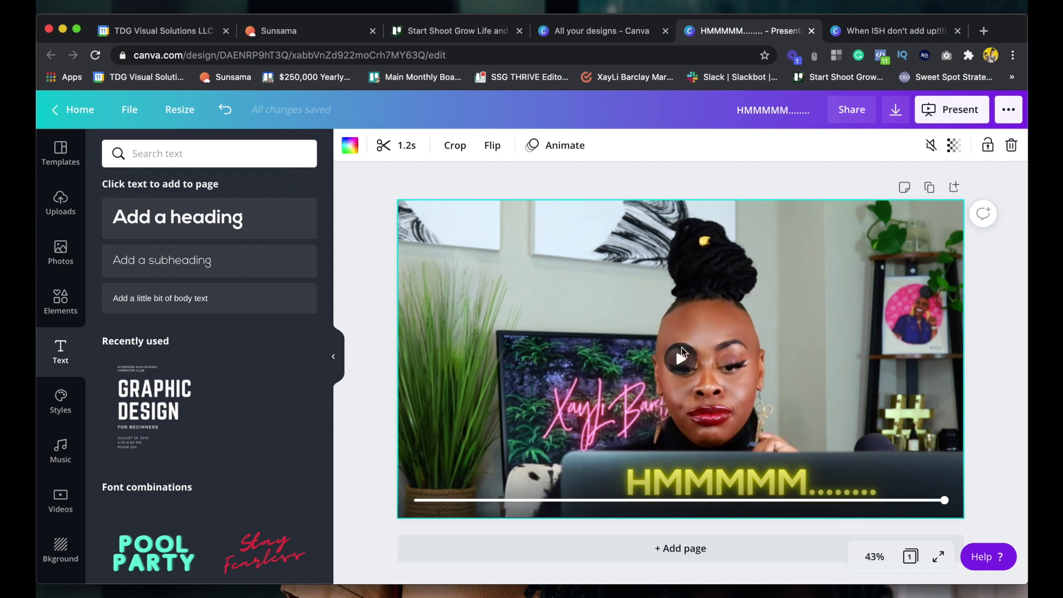
click(729, 499)
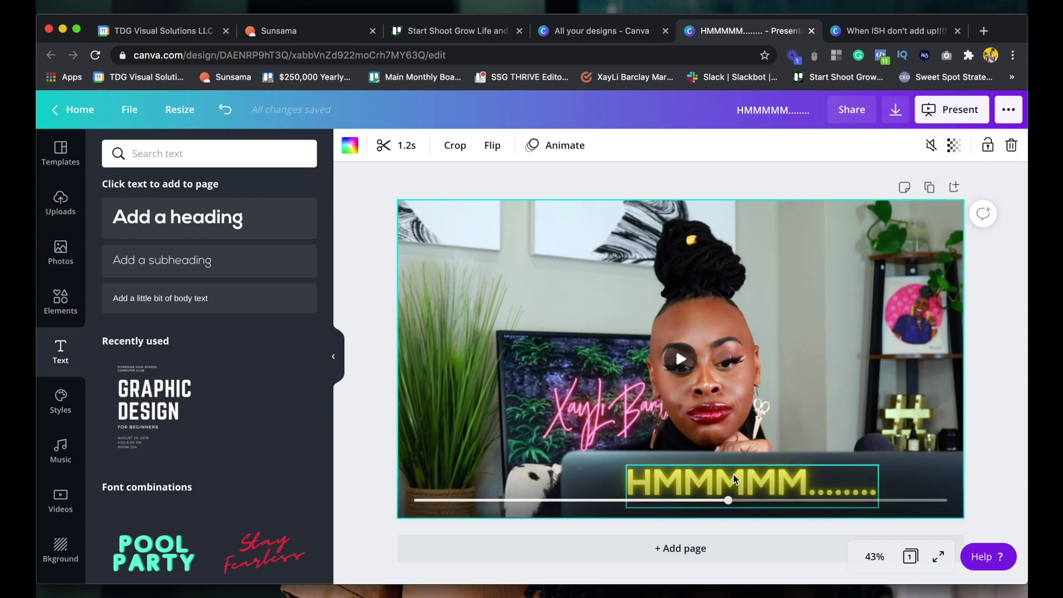
click(712, 500)
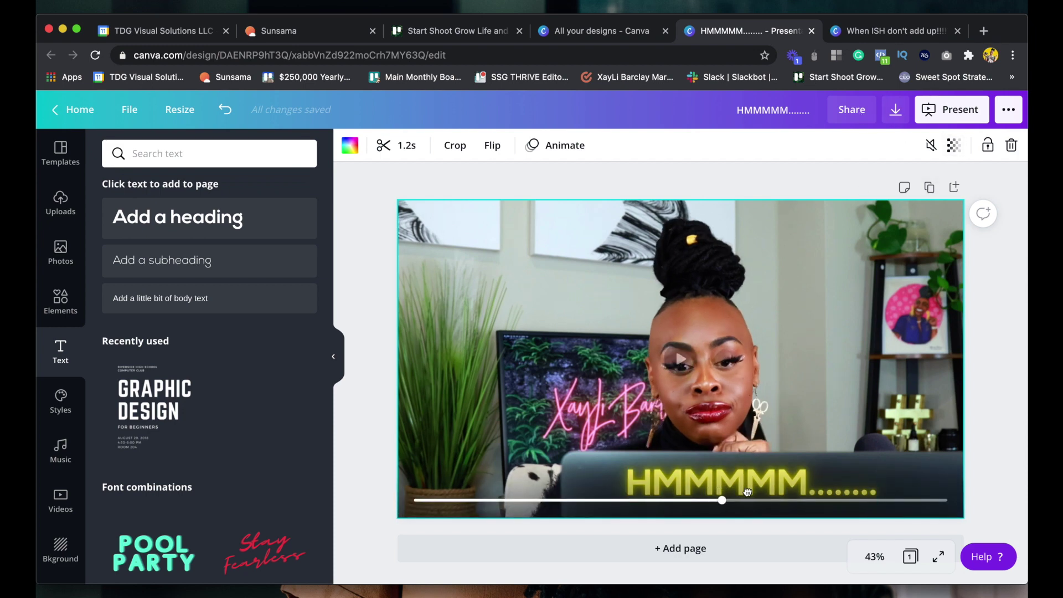
drag(772, 490, 800, 491)
click(351, 466)
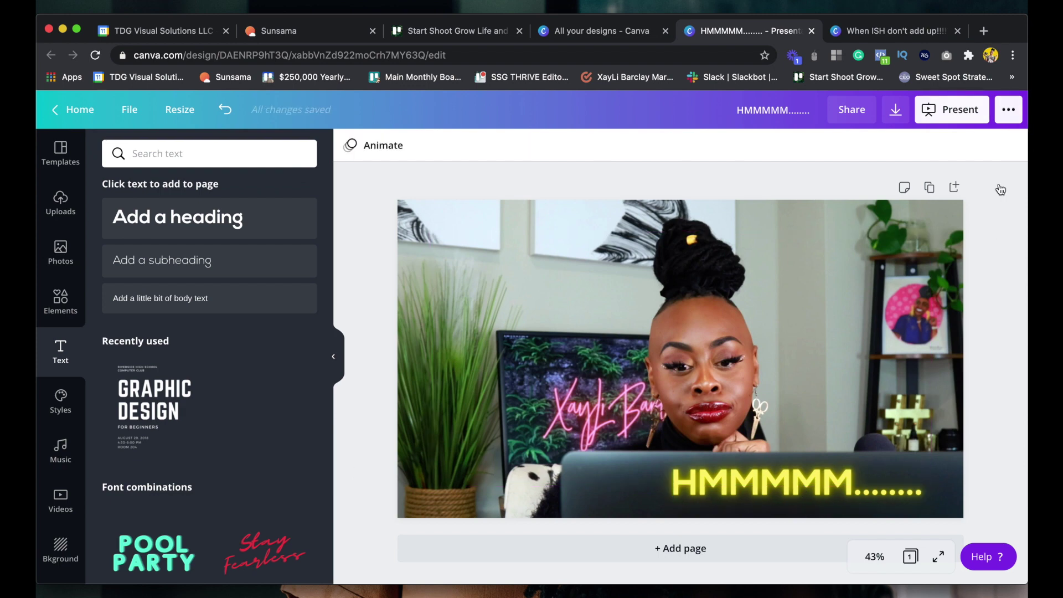
Step: Download the design as a GIF and open HMMMMM.........gif
click(1013, 114)
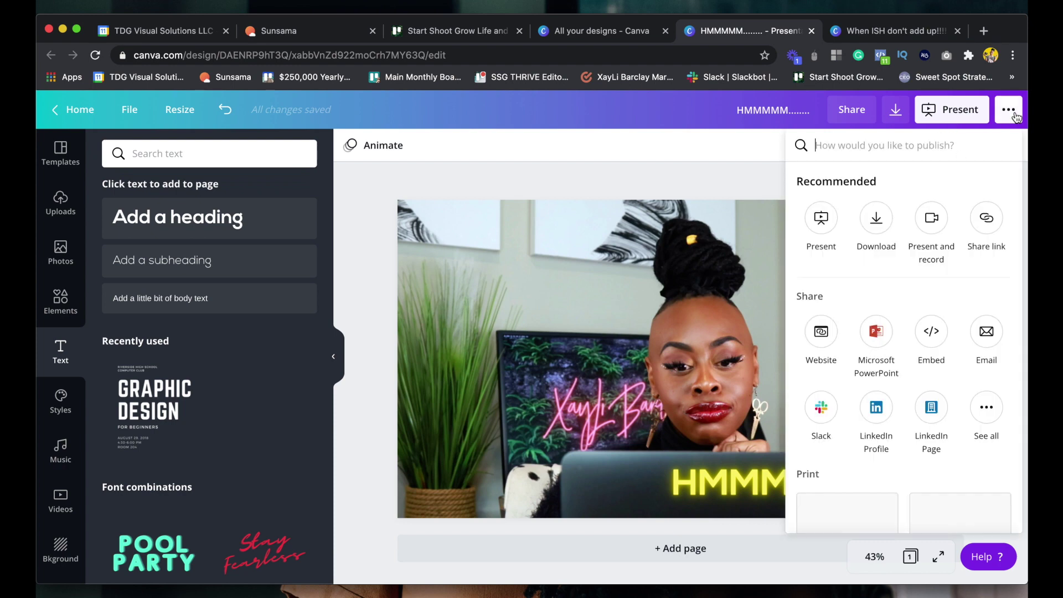
click(877, 221)
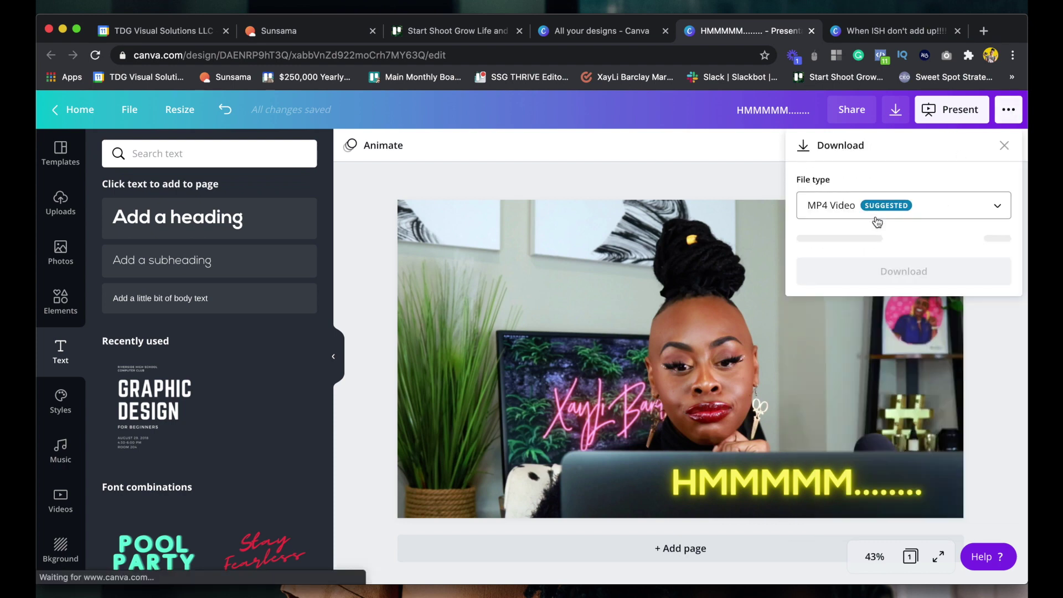
click(834, 210)
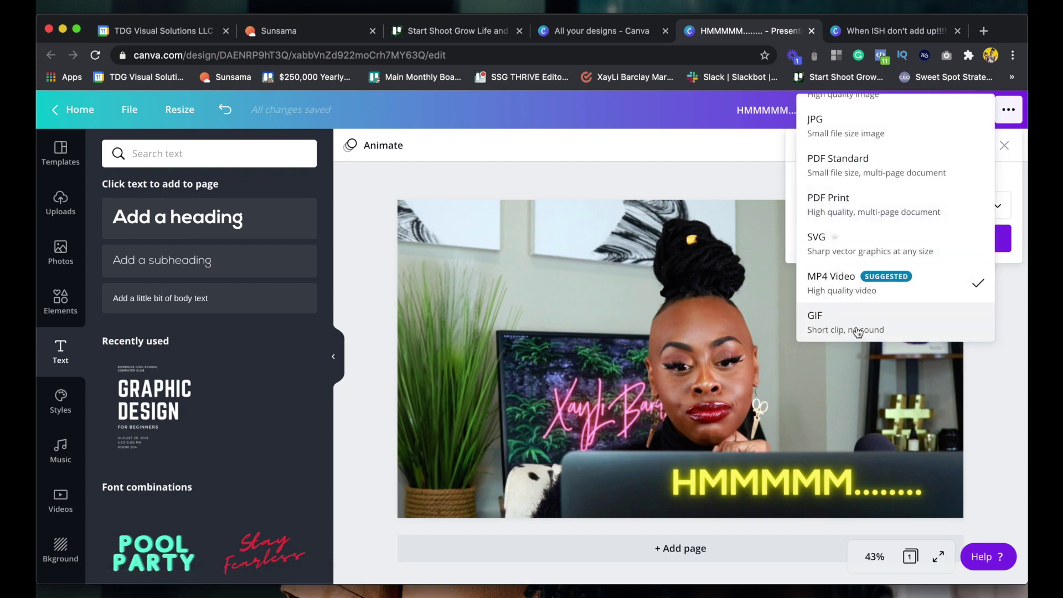
click(922, 329)
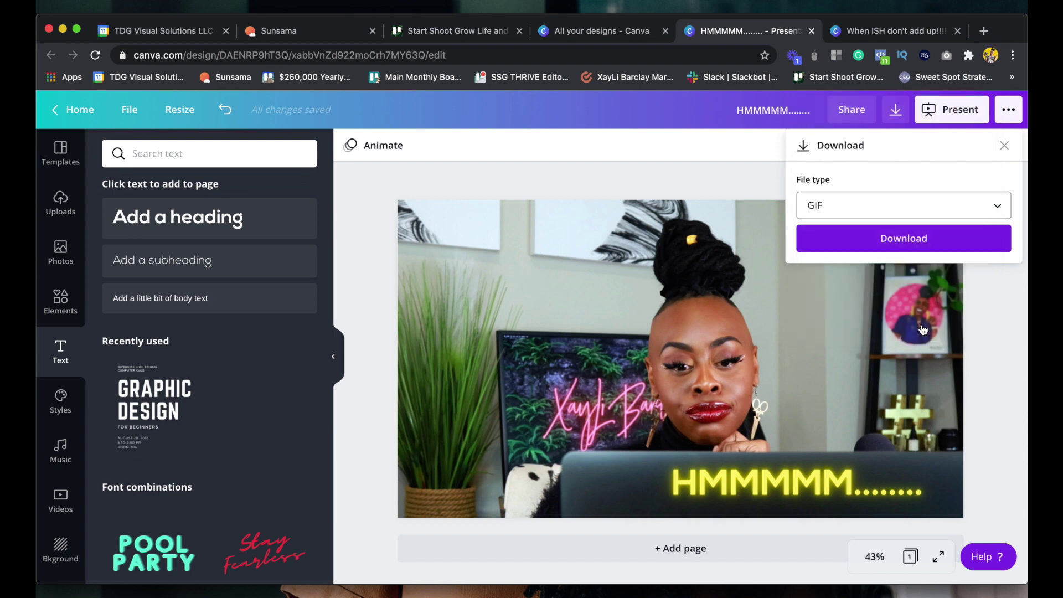
click(825, 238)
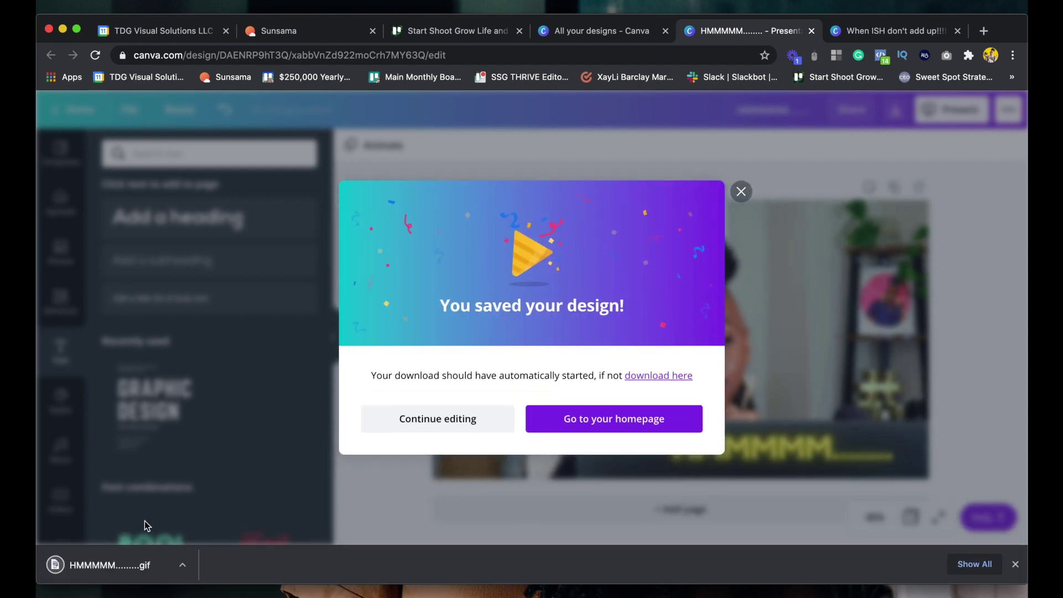
click(126, 566)
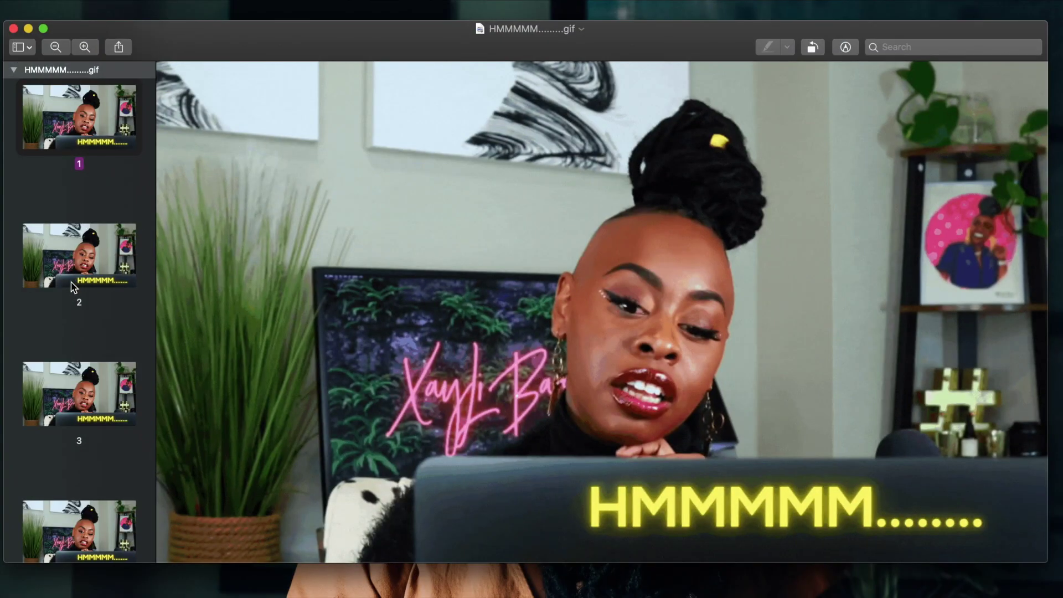
Step: Check the caption on GIF frames 2, 3 and 4 in Preview's sidebar
click(72, 282)
click(63, 405)
scroll(63, 404, down, 4)
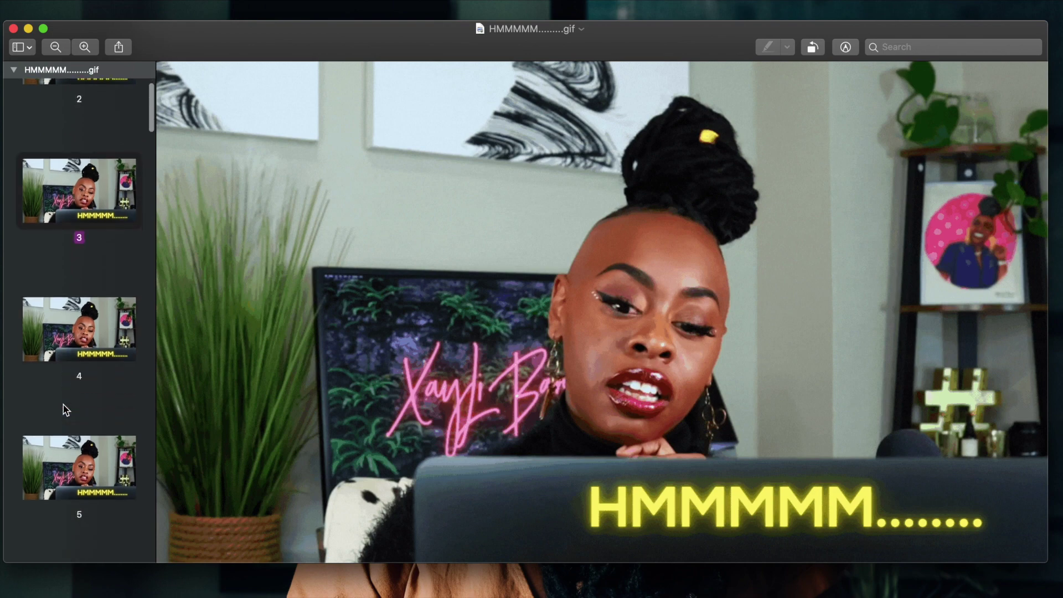
click(65, 349)
scroll(94, 383, down, 4)
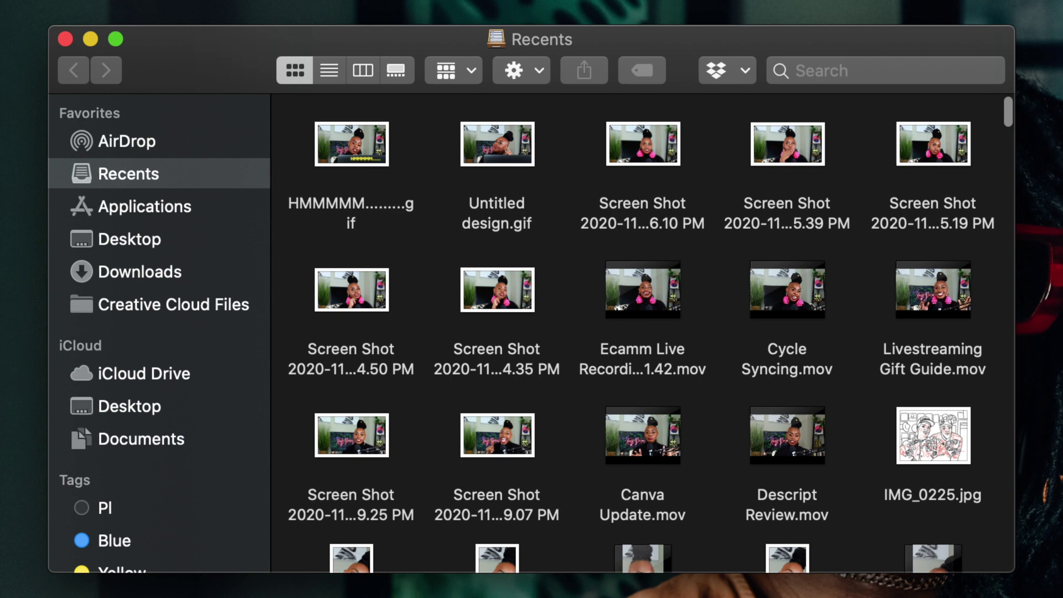
Step: AirDrop HMMMMM.........gif from Finder to the nearby phone and close the sharing sheet
right_click(338, 145)
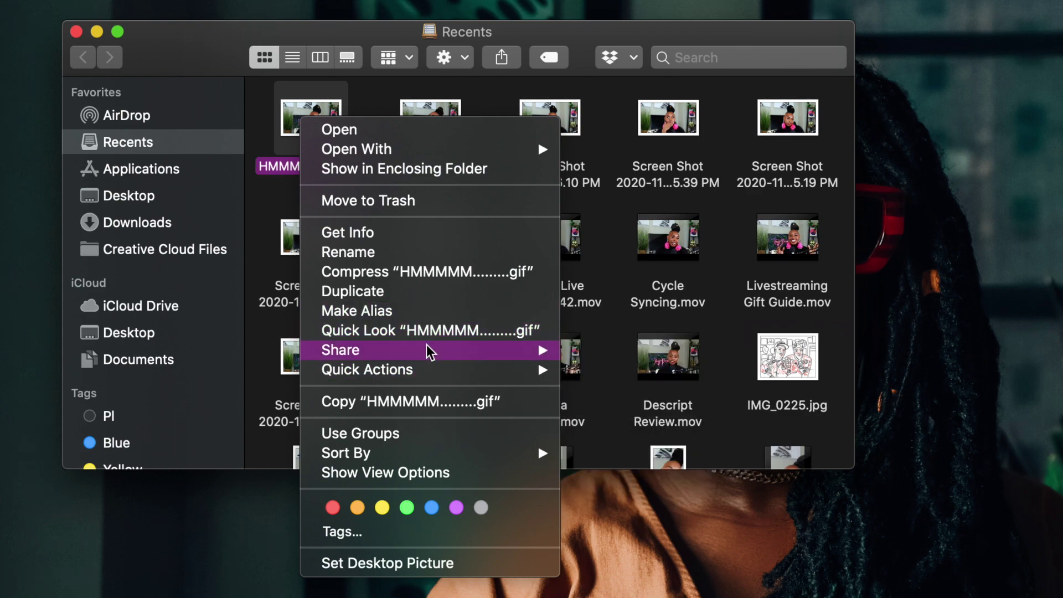
mouse_move(435, 351)
click(609, 372)
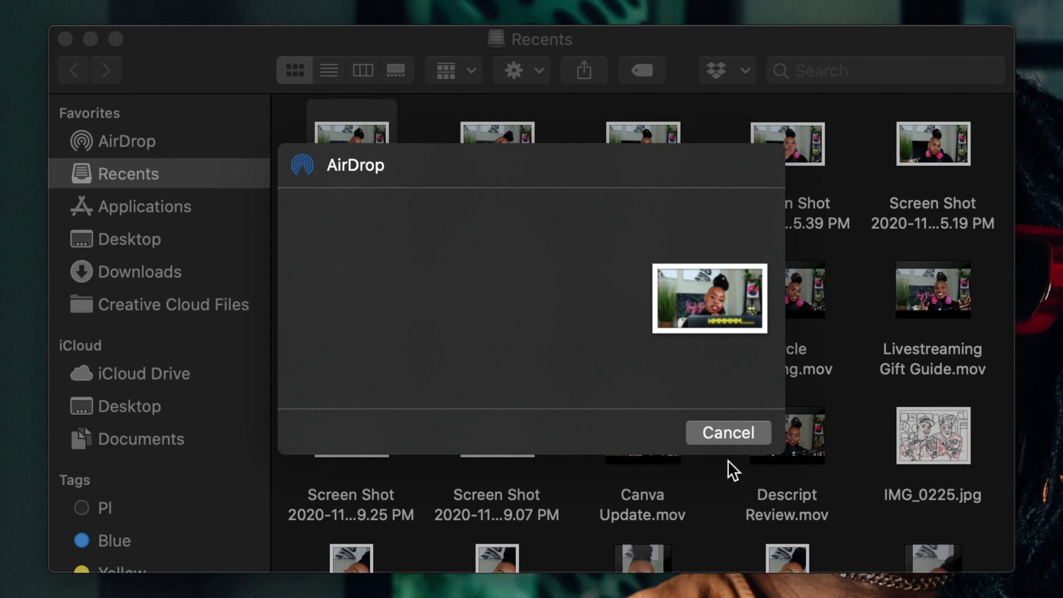
click(313, 224)
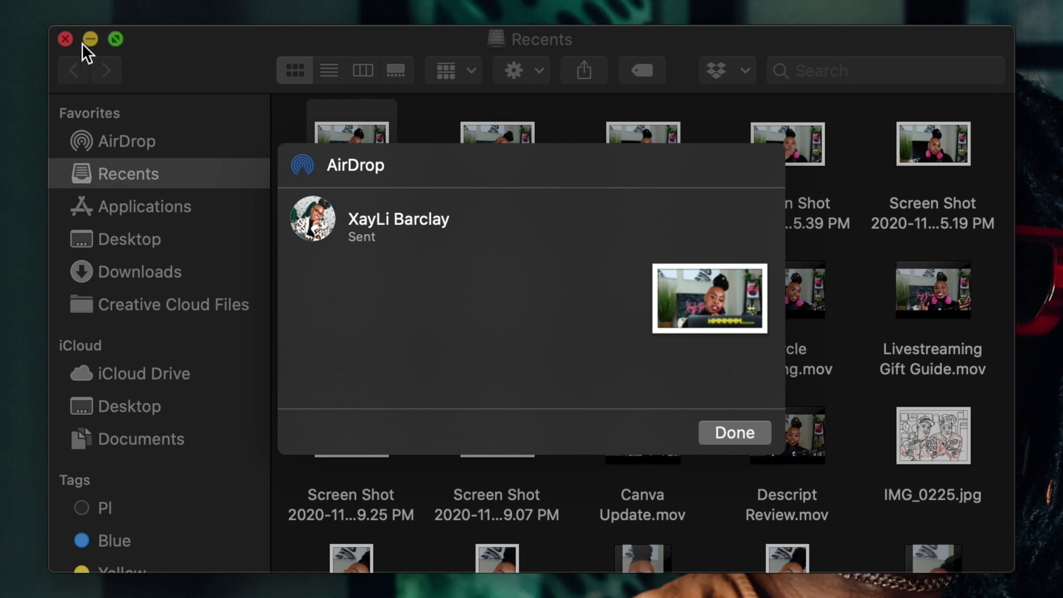
click(64, 41)
click(734, 432)
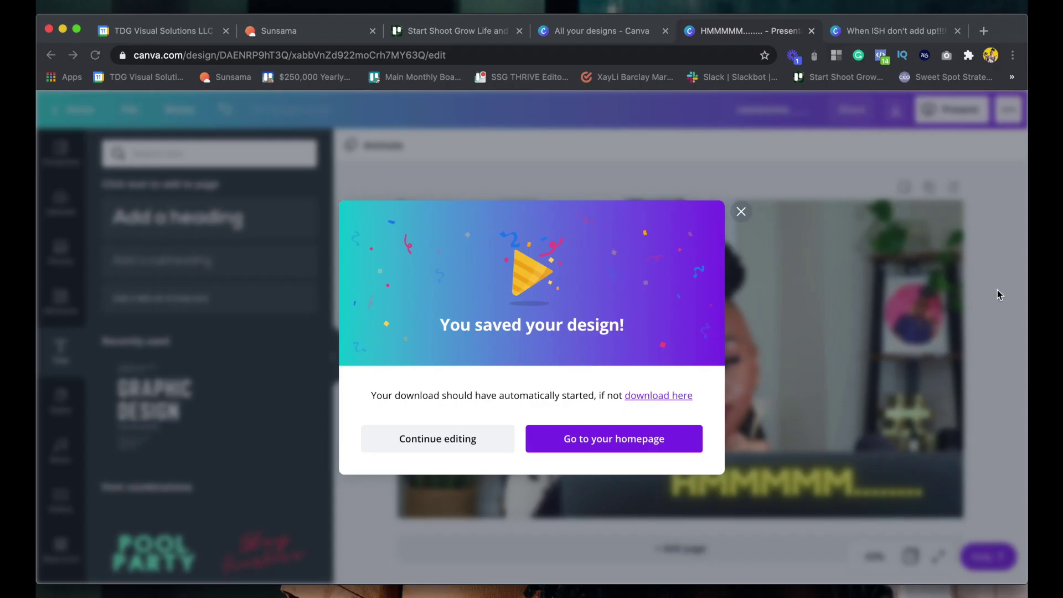
Step: Dismiss the download confirmation, return to the 'When ISH don't add up!!!!' design, and pick GIF as its download file type
click(738, 210)
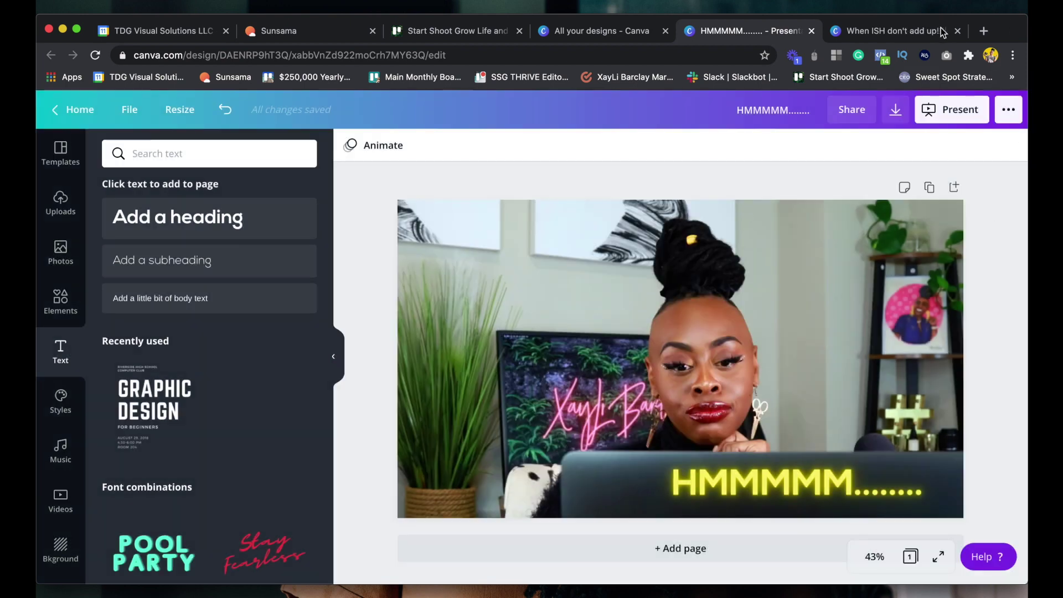
click(851, 37)
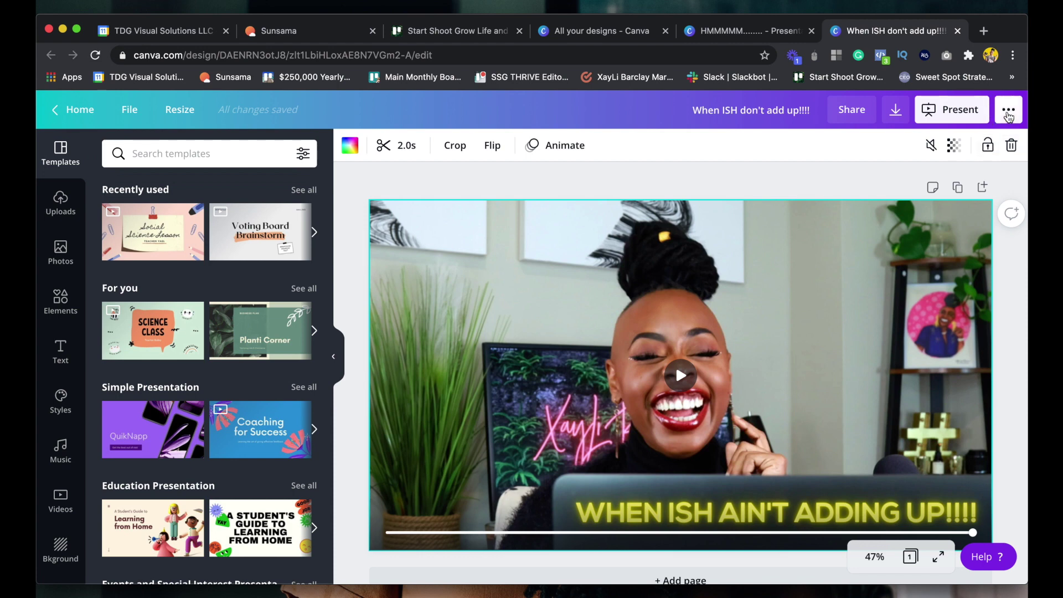
click(1008, 114)
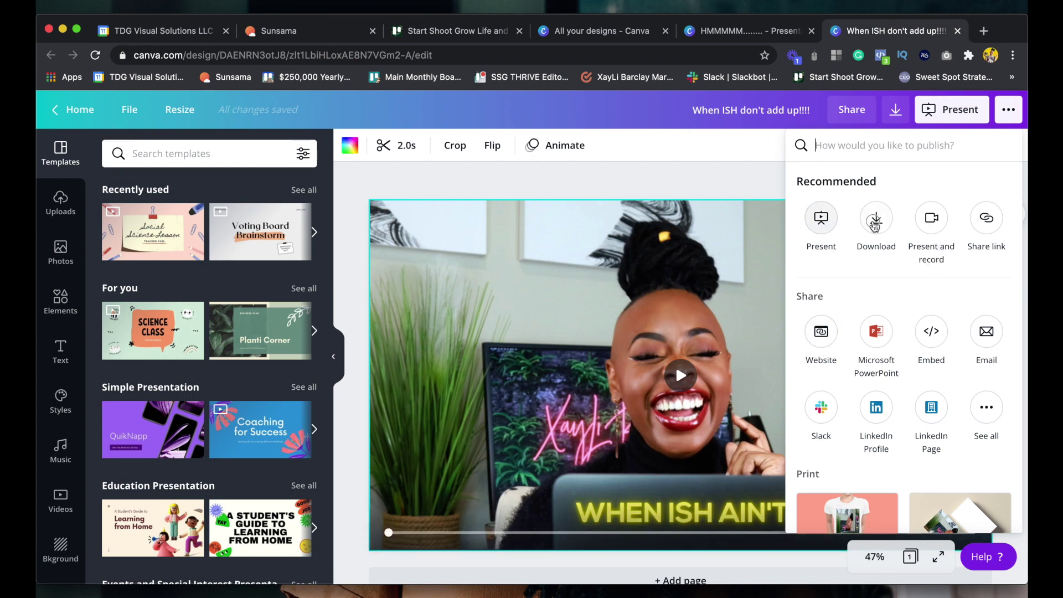
click(875, 225)
click(824, 210)
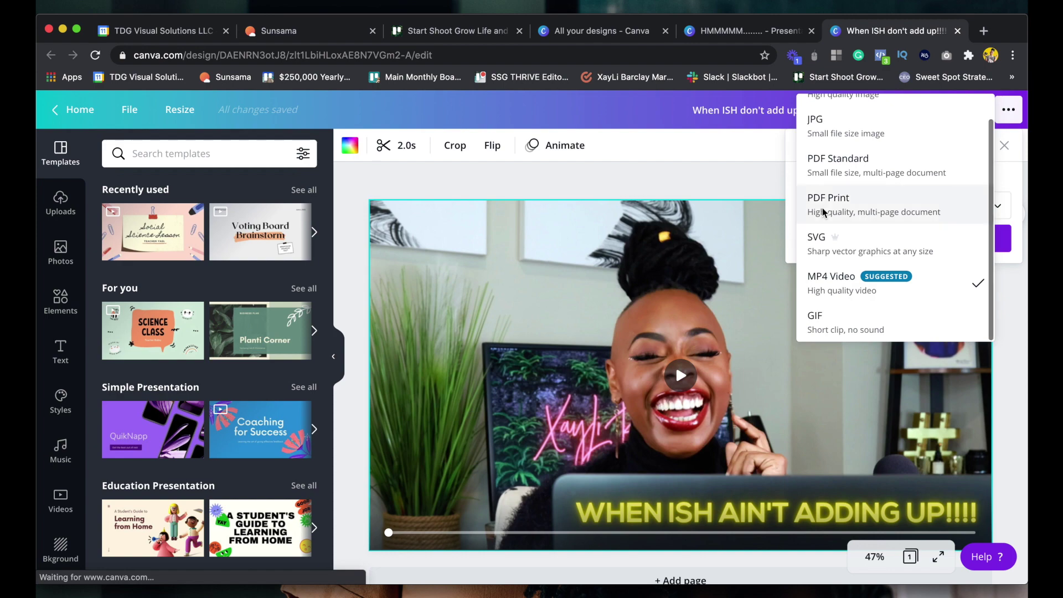
click(845, 323)
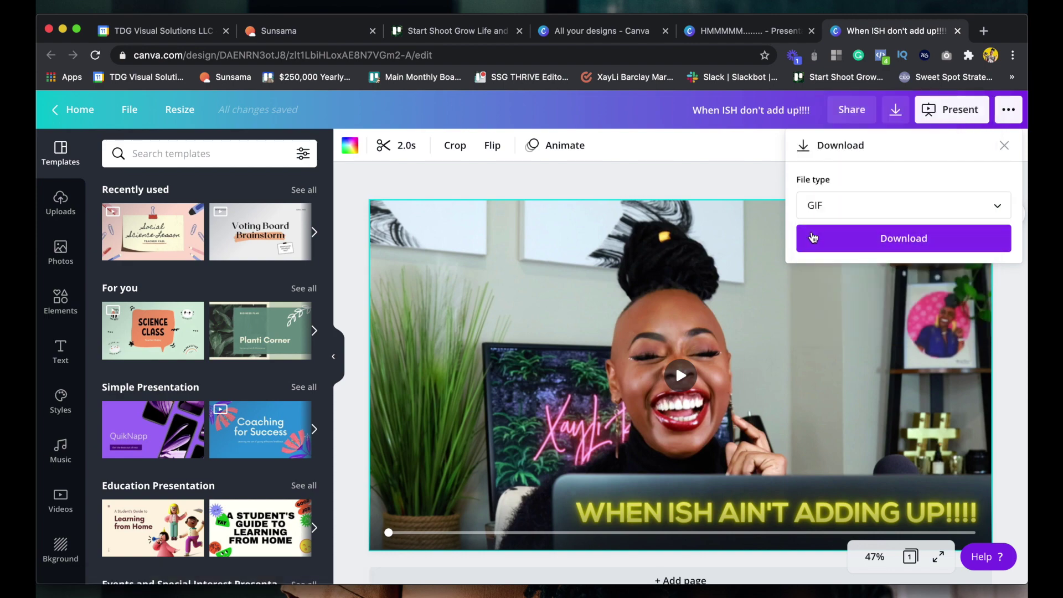